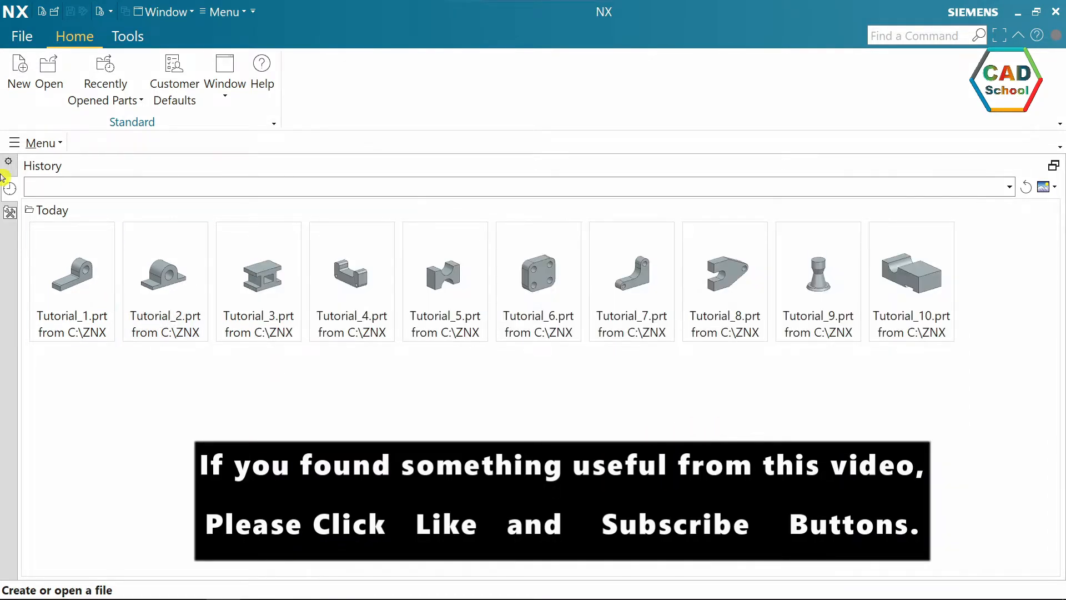
Create a new Model part in millimetres named Tutorial_11, stored in the C:\ZNX folder.
left_click(18, 70)
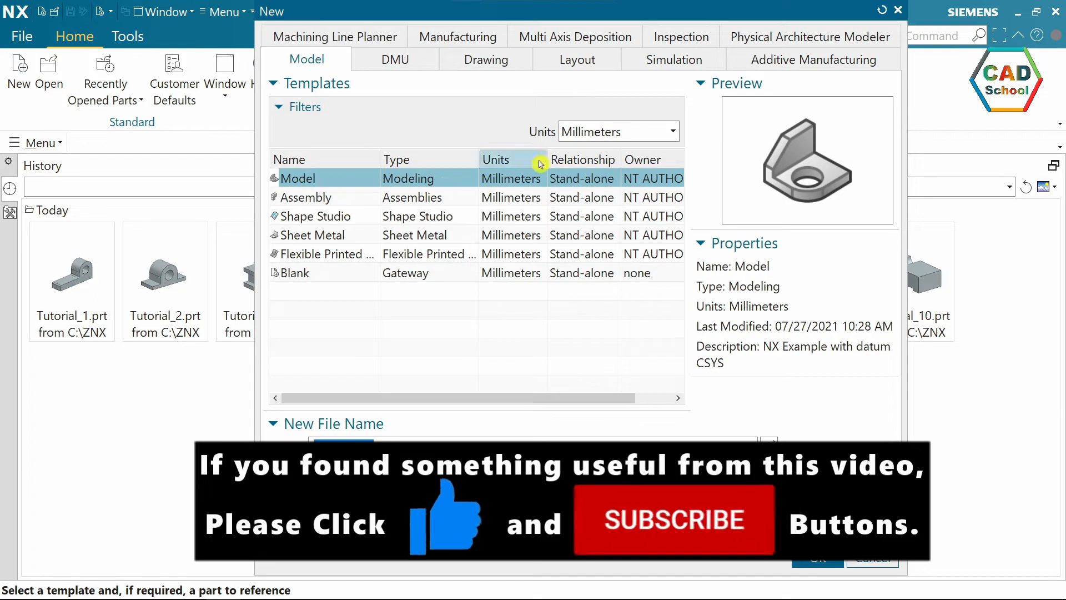
left_click(609, 134)
left_click(598, 152)
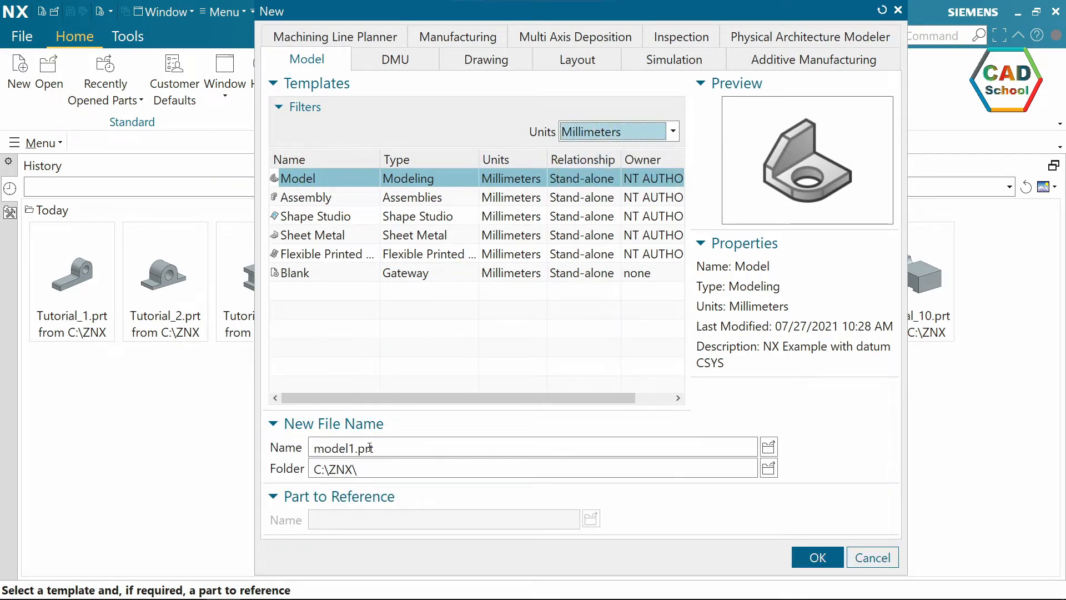
double_click(311, 447)
type("Tutorial_11")
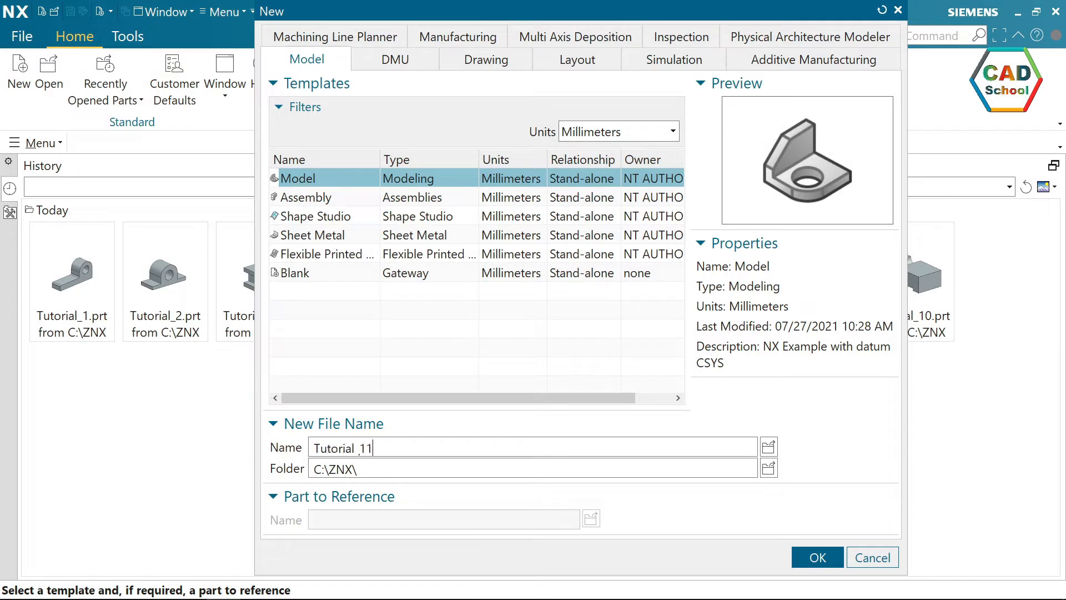
left_click(770, 472)
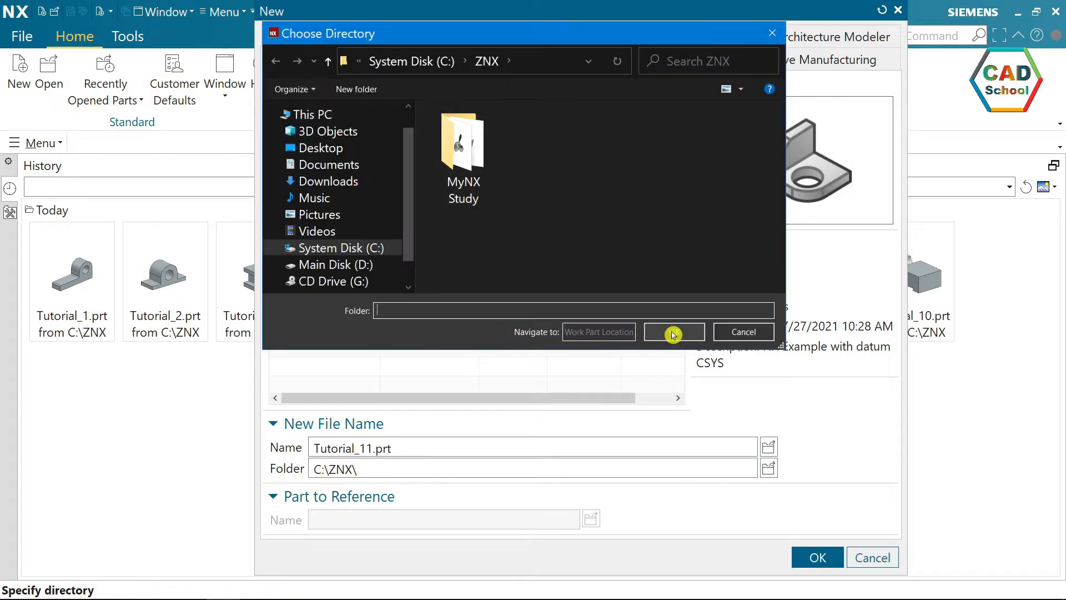
left_click(673, 333)
left_click(821, 550)
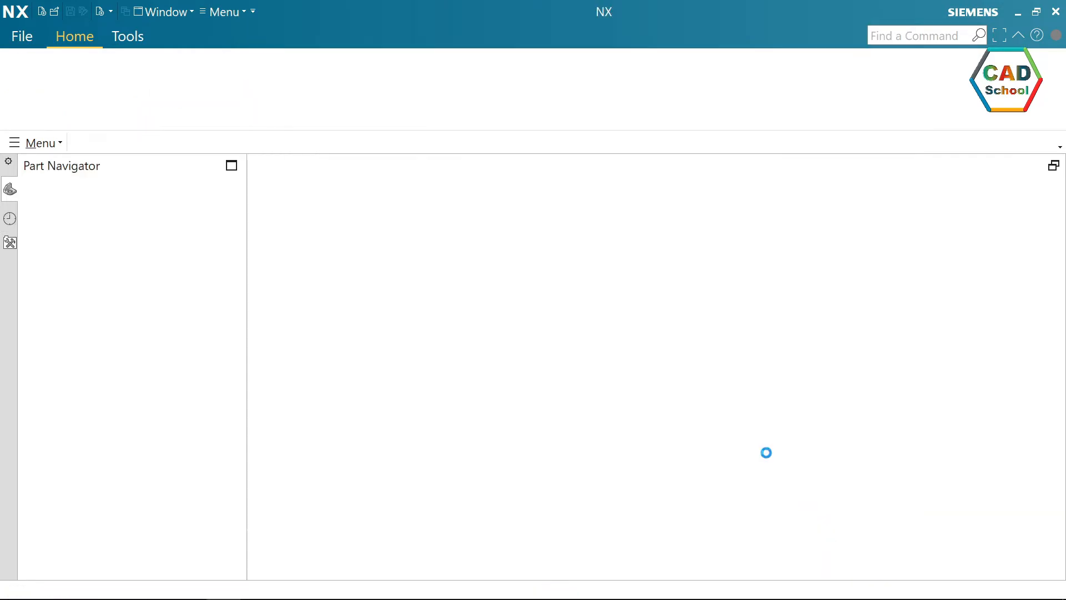
Create a sketch on the Right principal plane.
left_click(65, 73)
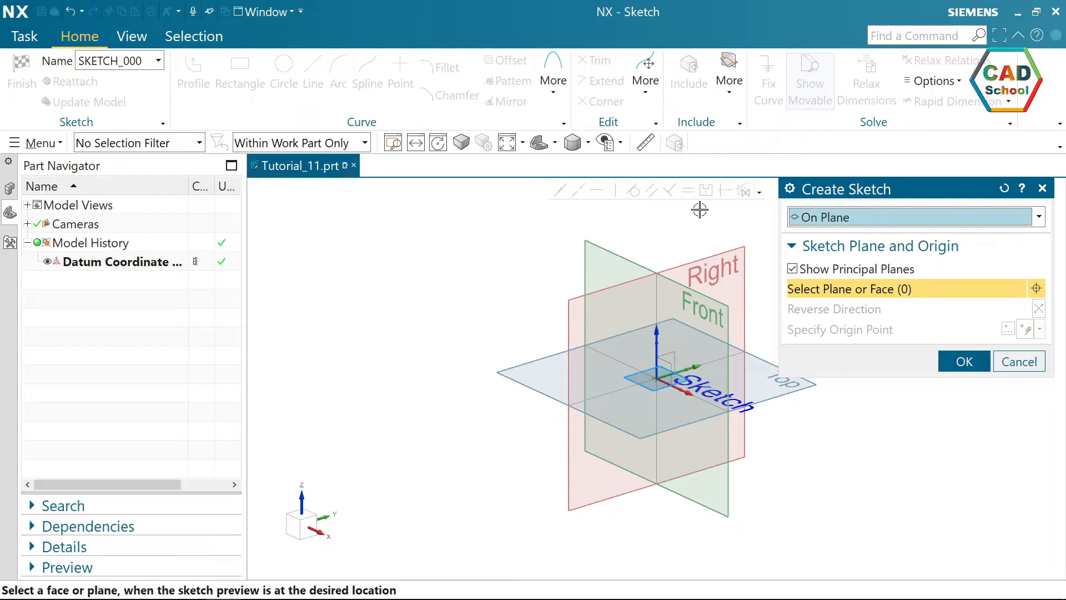
left_click(691, 253)
left_click(964, 361)
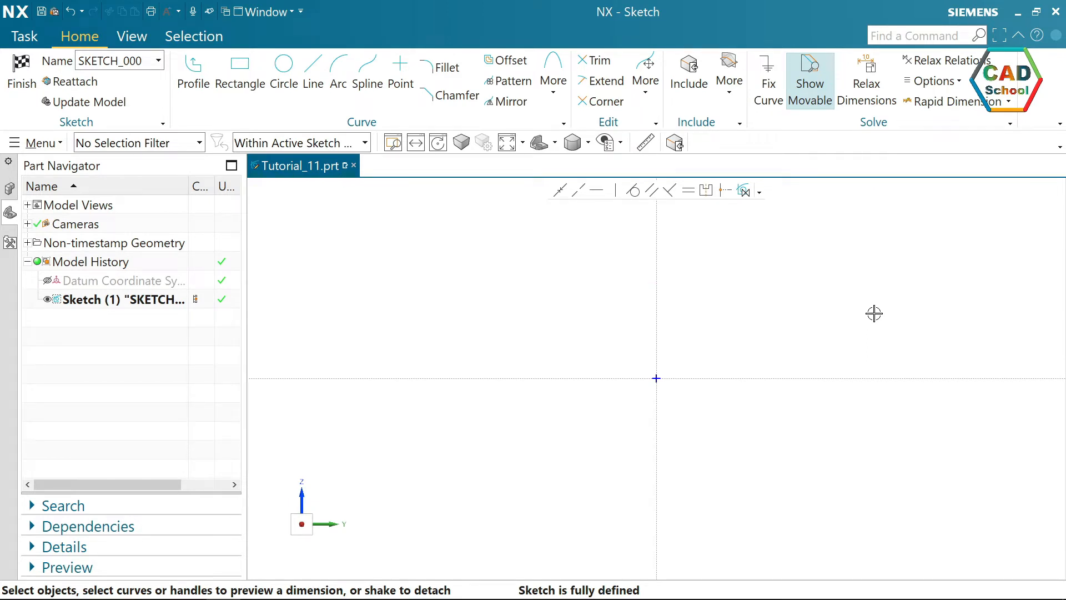
Sketch a two-point rectangle about 150 mm high, with its bottom edge on the horizontal axis and spanning the origin.
left_click(245, 78)
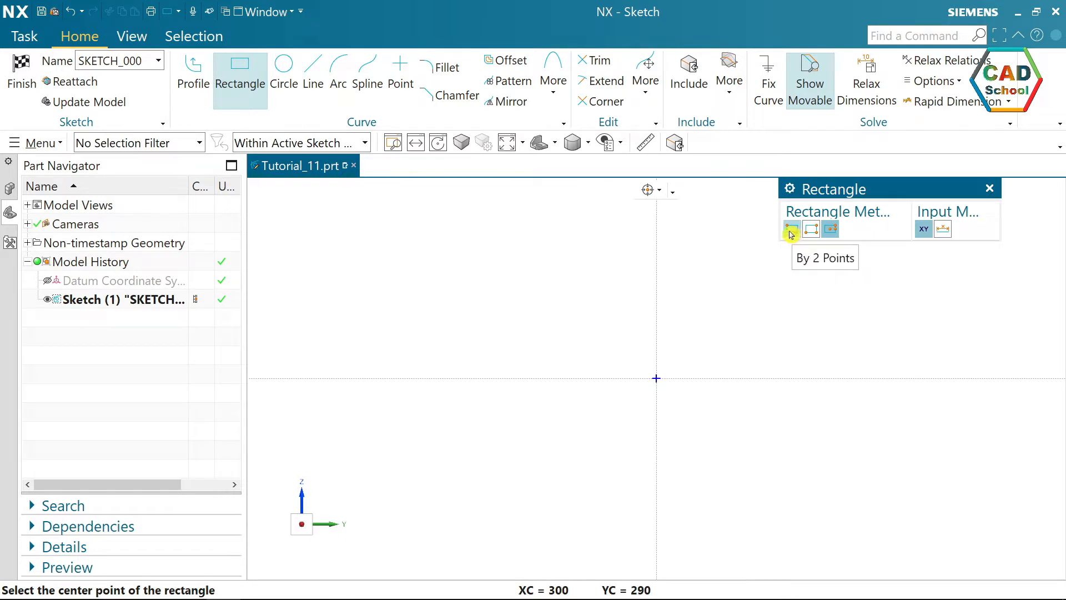
left_click(791, 232)
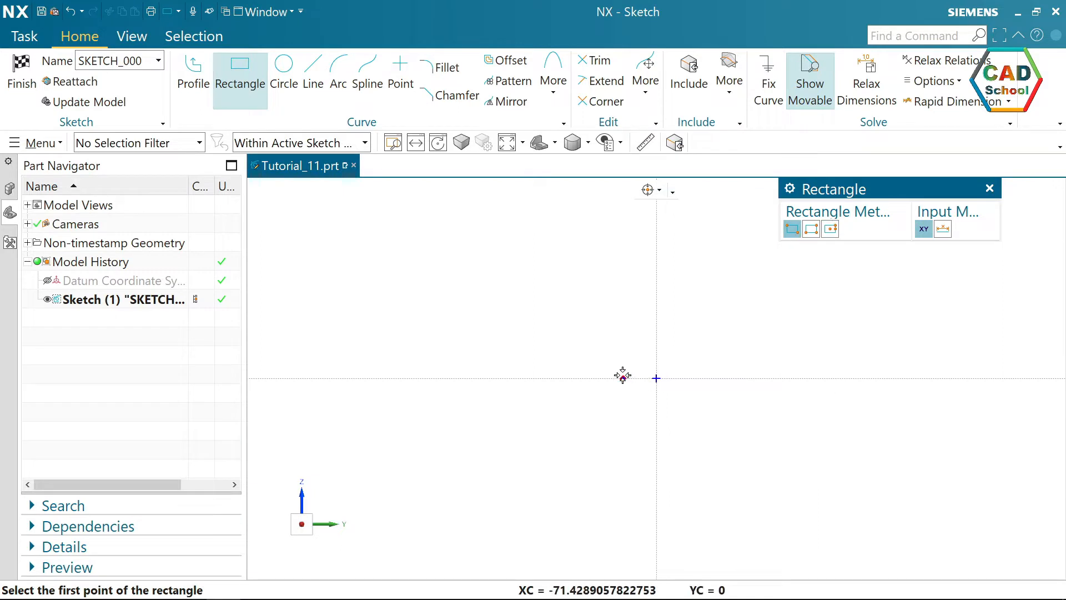
left_click(604, 377)
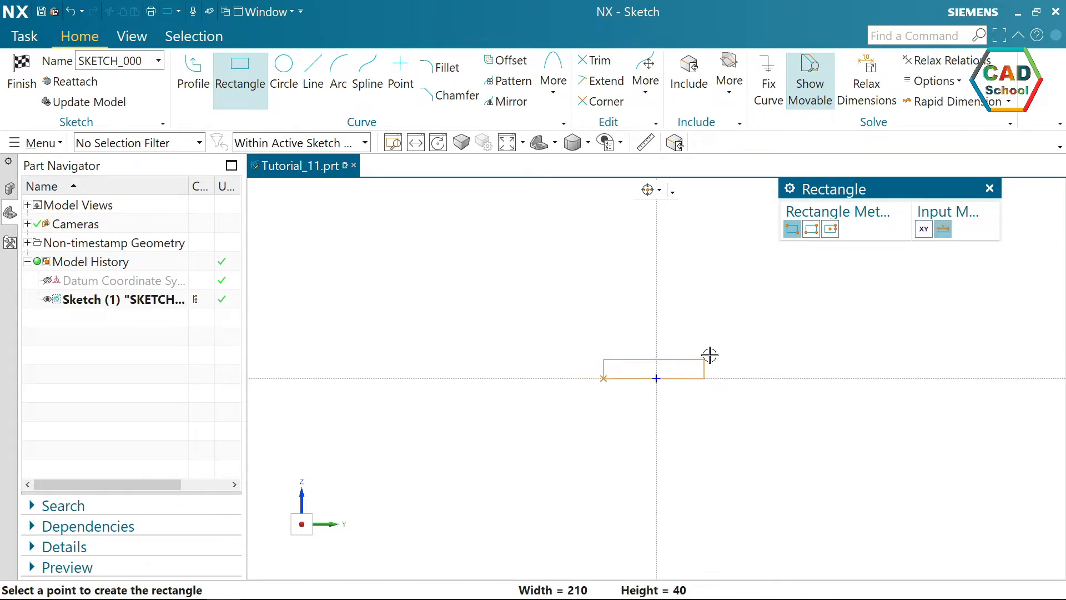
left_click(723, 306)
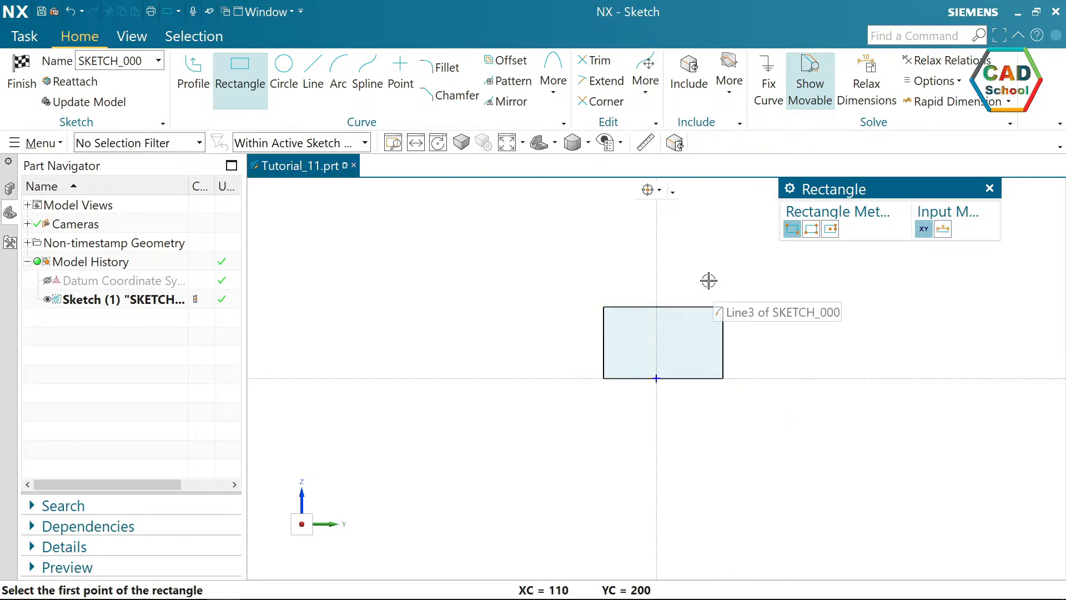
scroll(709, 280, "down", 3)
key("Escape")
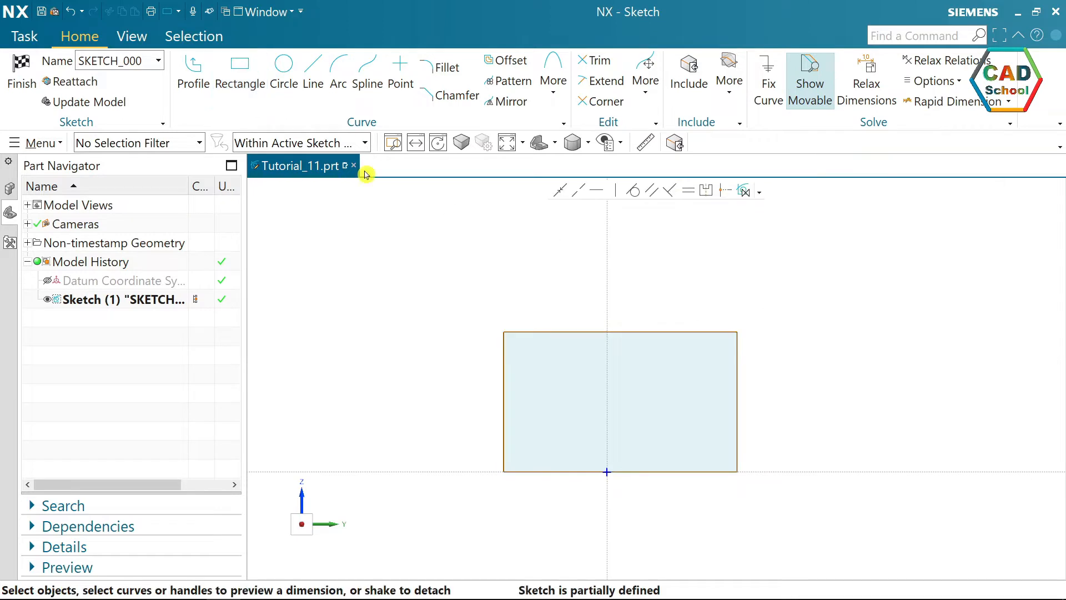
Draw a vertical line inside the rectangle from its top edge to its bottom edge and convert it to reference.
left_click(312, 71)
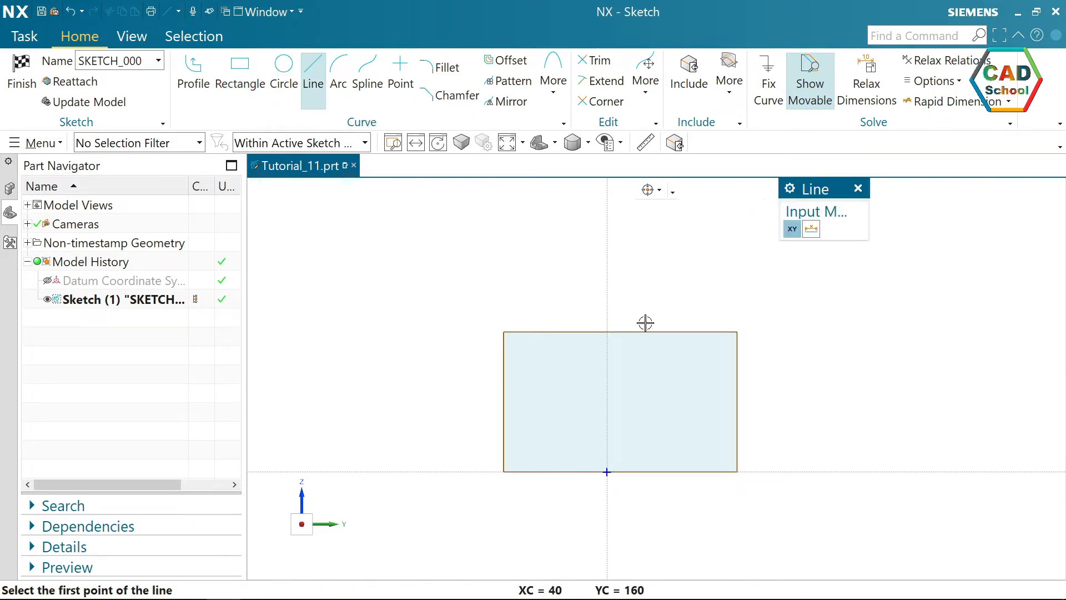
left_click(620, 332)
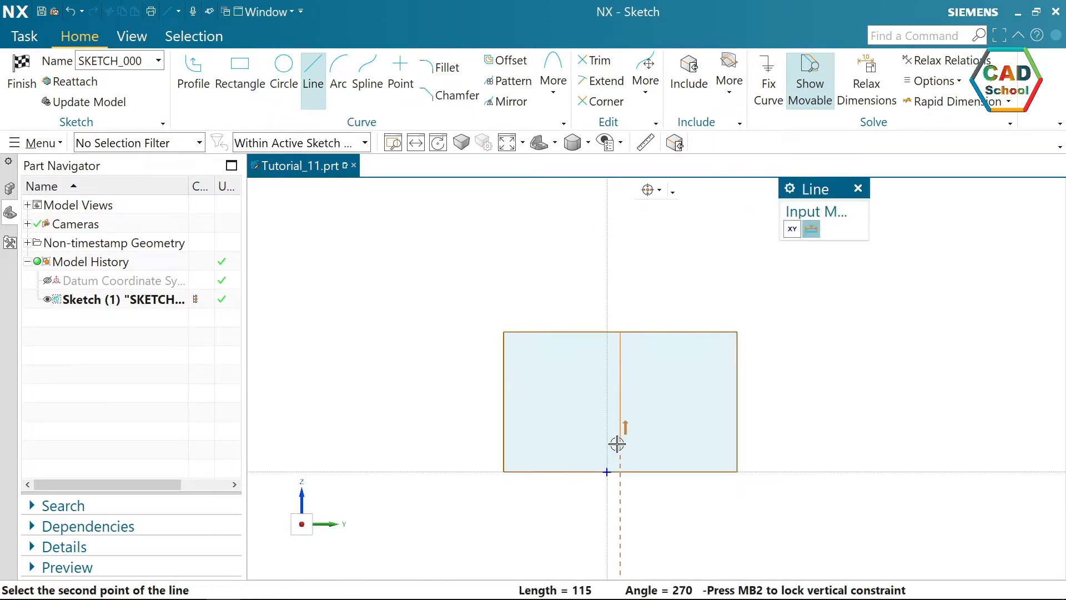
left_click(620, 471)
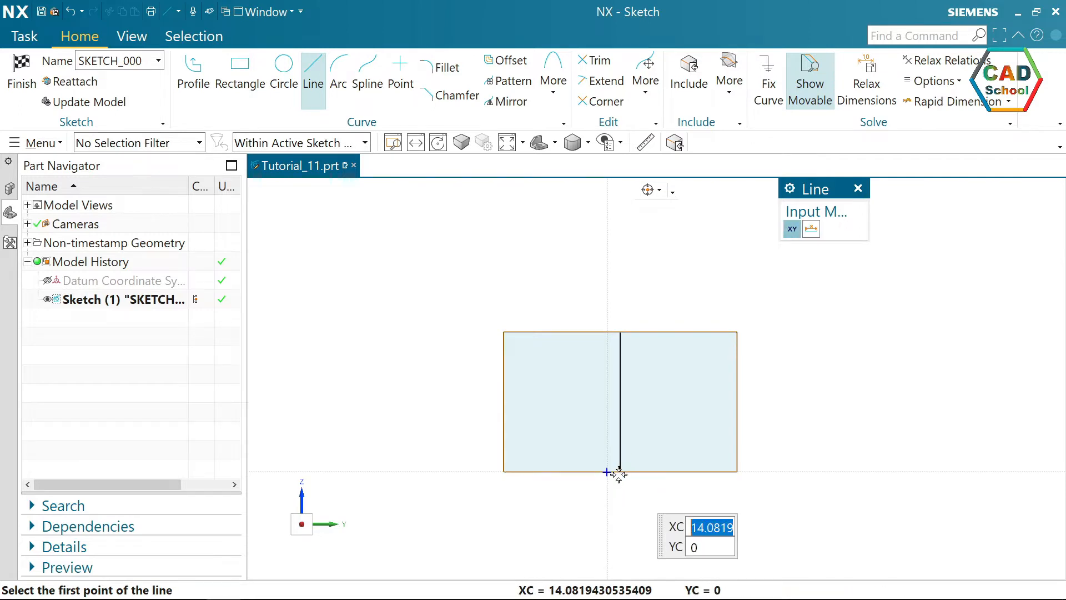
key("Escape")
left_click(621, 423)
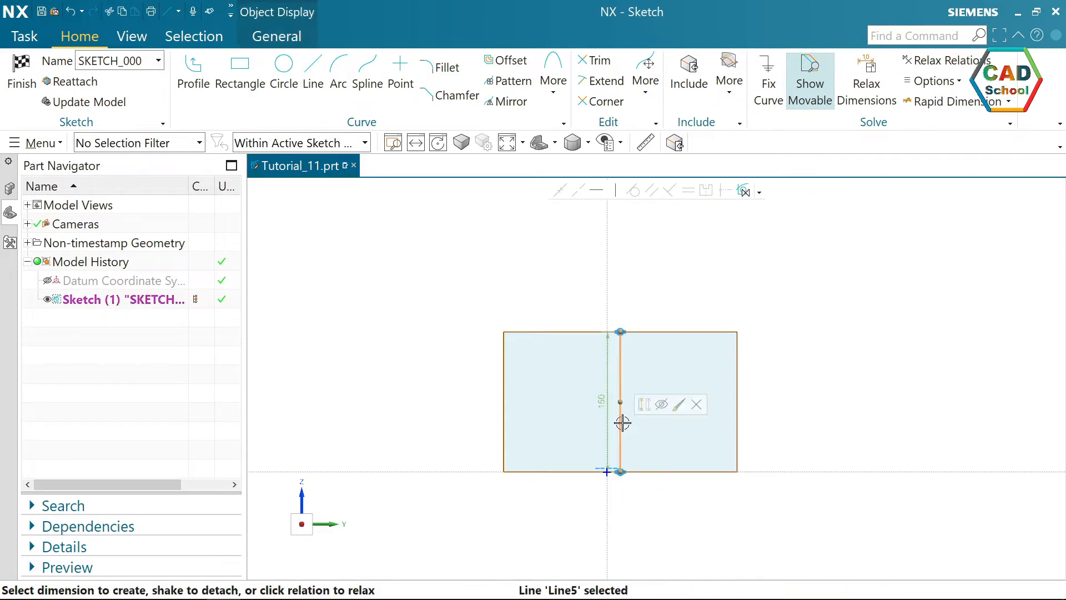
left_click(646, 407)
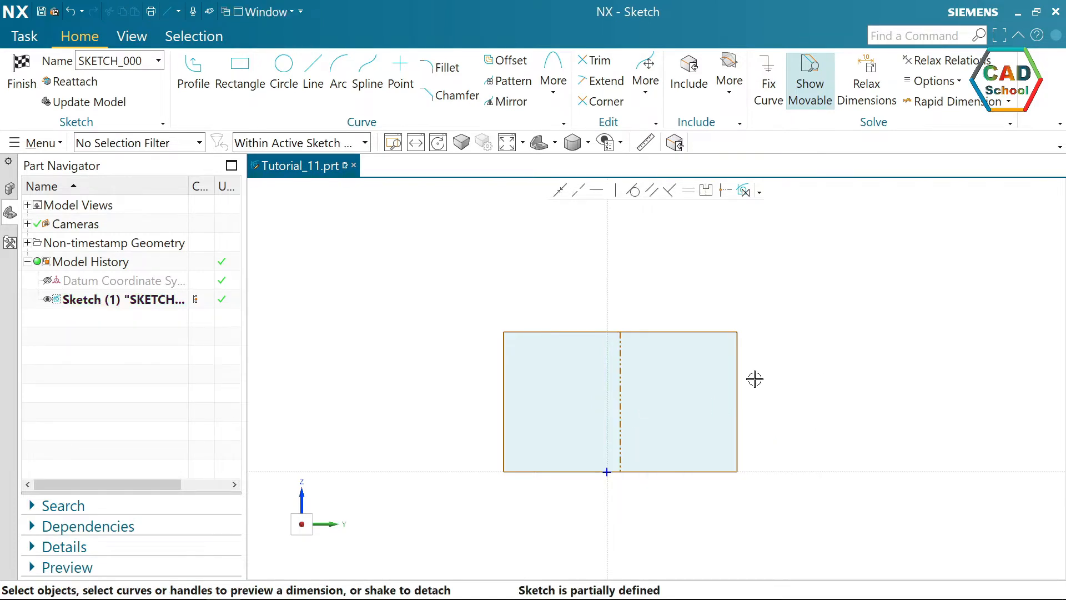
Make the lower endpoint of the vertical reference line coincident with the sketch origin.
left_click(561, 190)
scroll(642, 492, "up", 3)
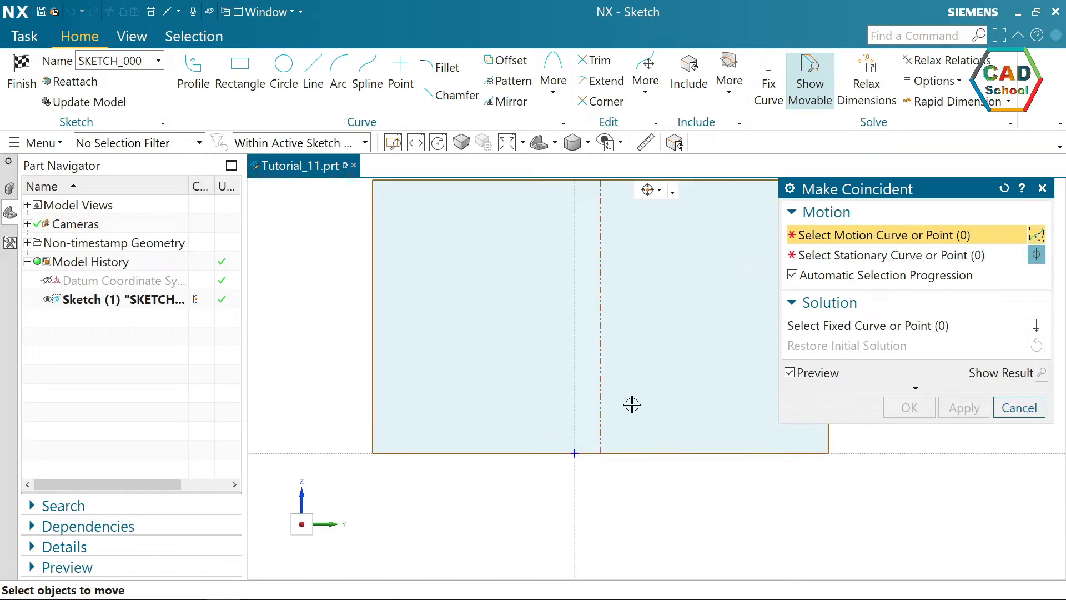
left_click(601, 453)
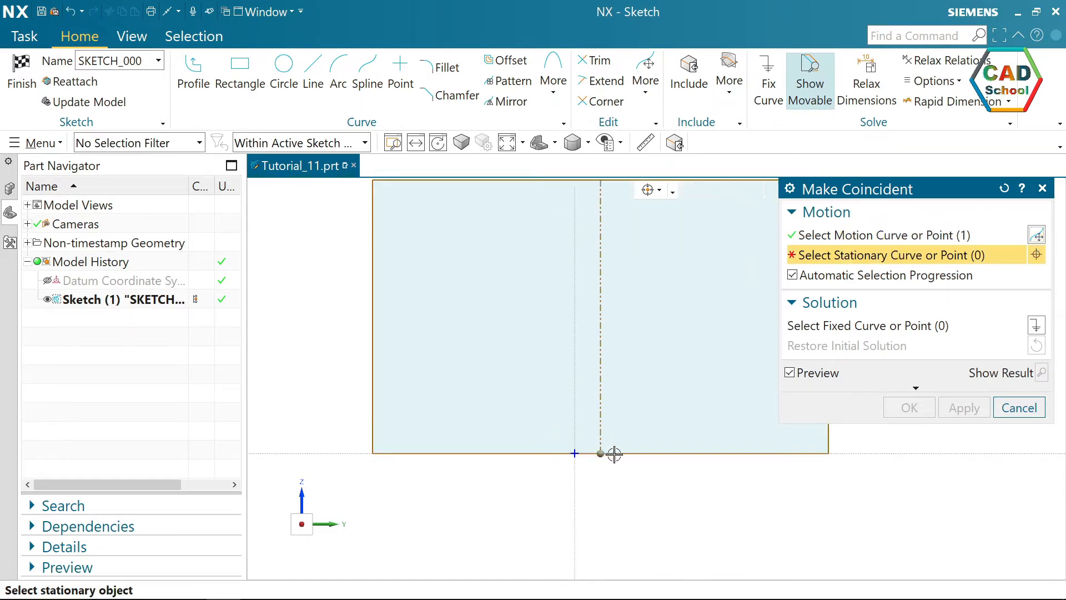
left_click(575, 453)
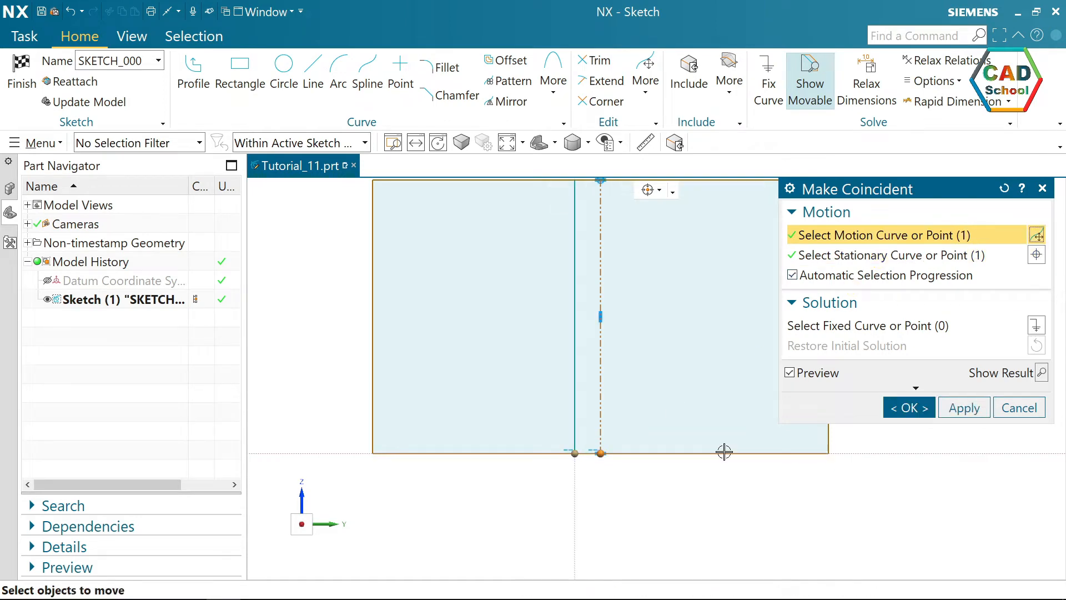
left_click(907, 416)
scroll(713, 484, "down", 3)
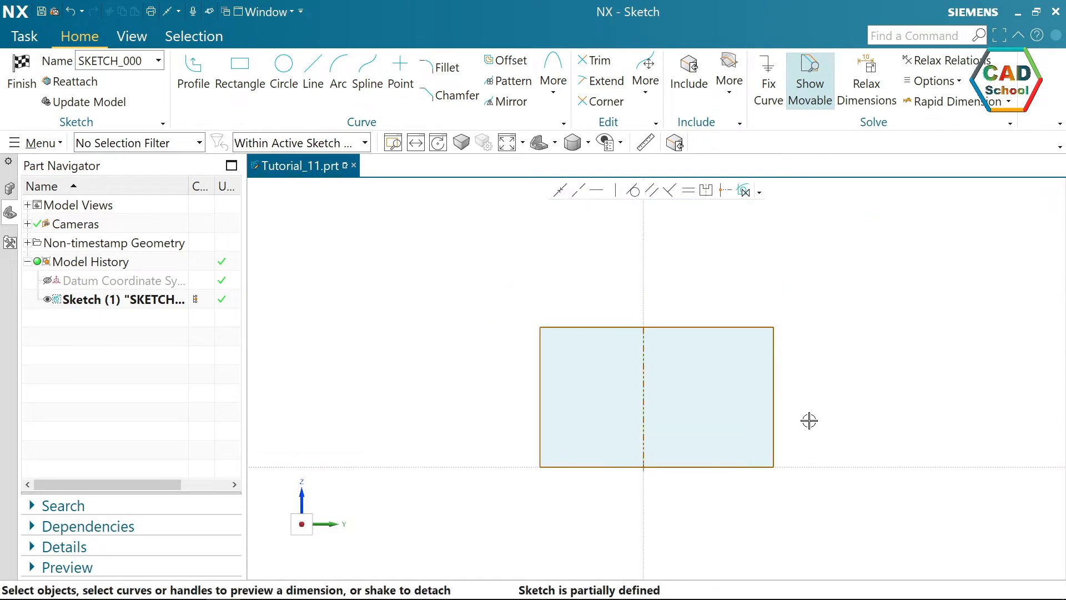
Make the rectangle's left and right sides symmetric about the vertical reference line.
scroll(809, 421, "up", 2)
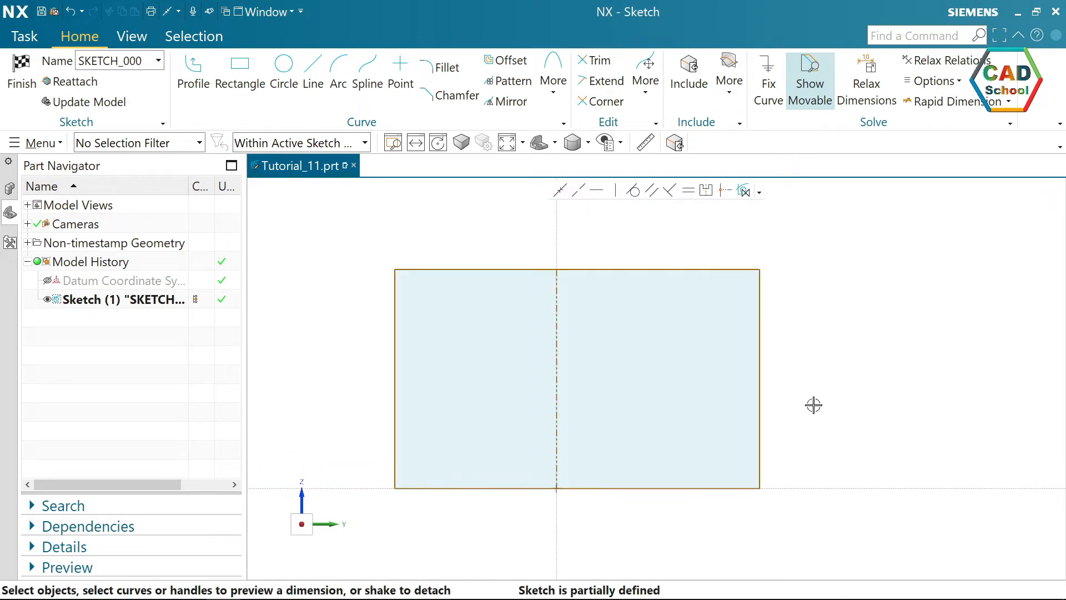
left_click(704, 191)
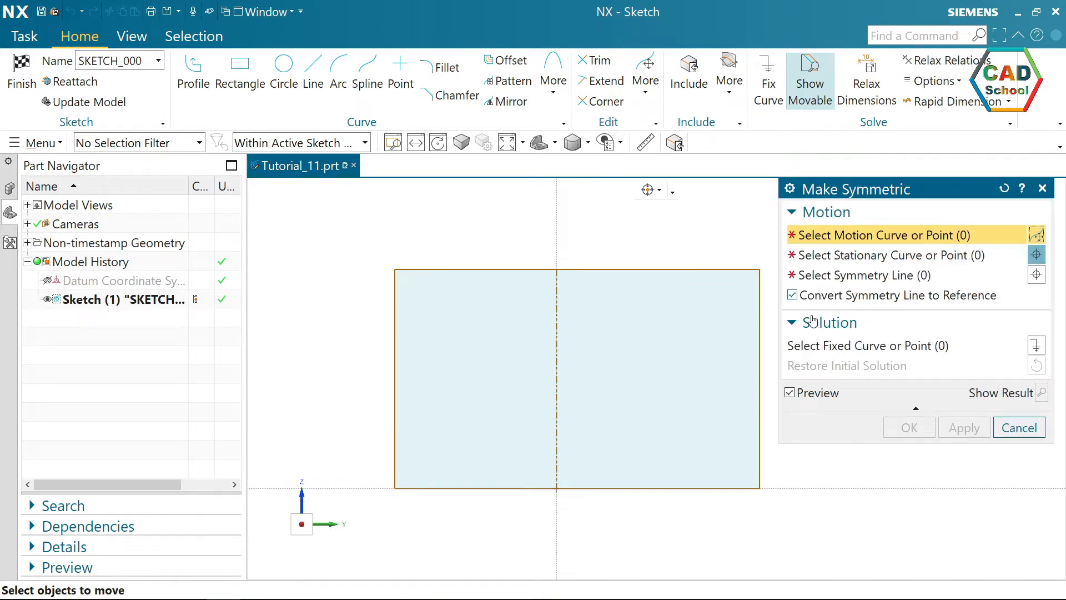
left_click(396, 392)
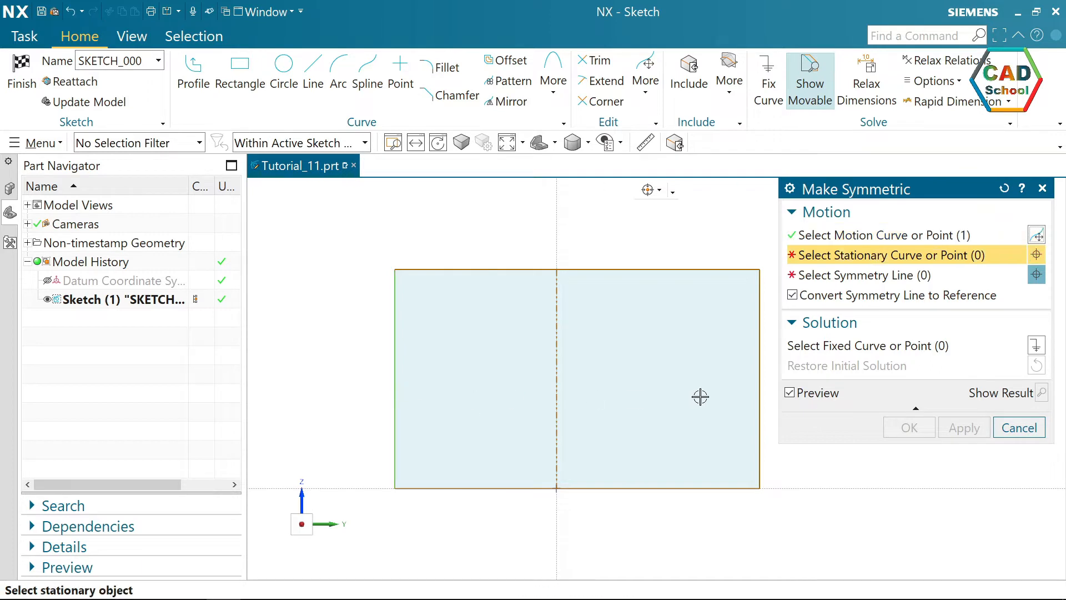
left_click(759, 389)
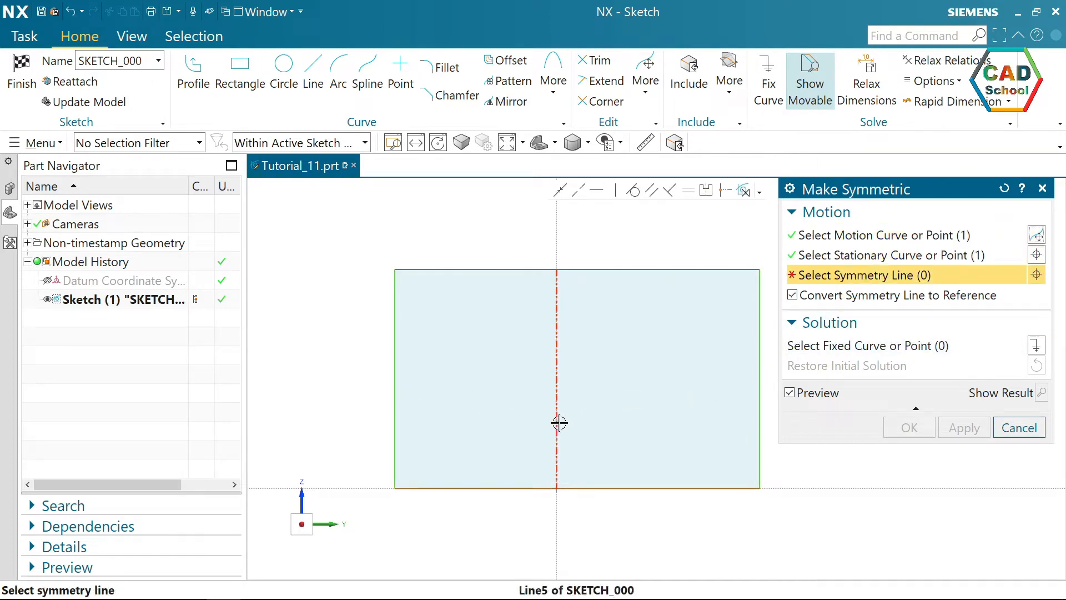
left_click(559, 423)
left_click(908, 429)
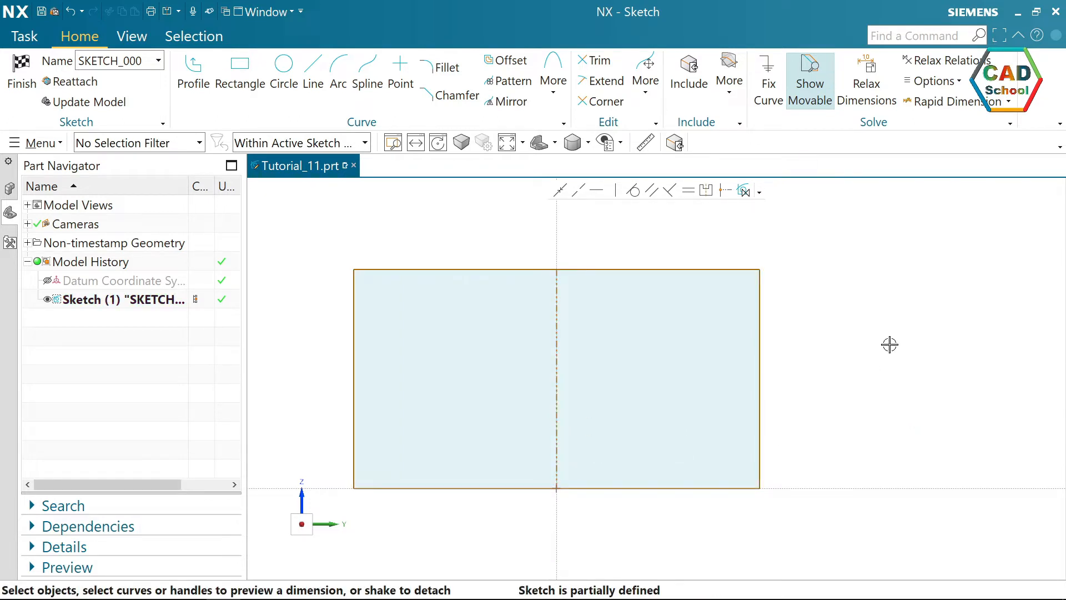
Dimension the rectangle's bottom edge to 100 mm, scaling the entire sketch with this first dimension.
scroll(753, 367, "down", 1)
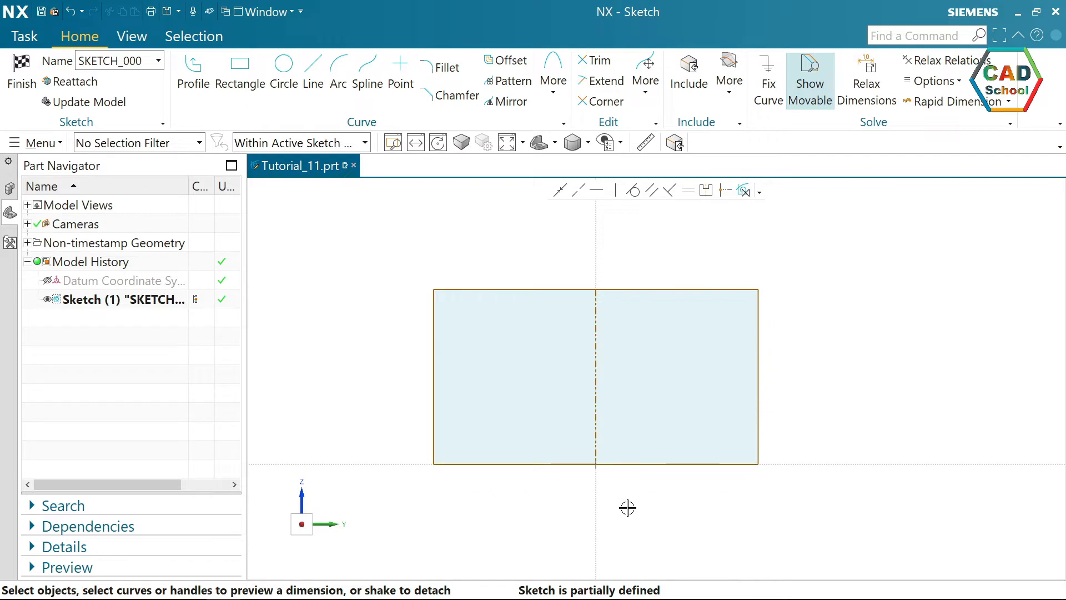
left_click(641, 464)
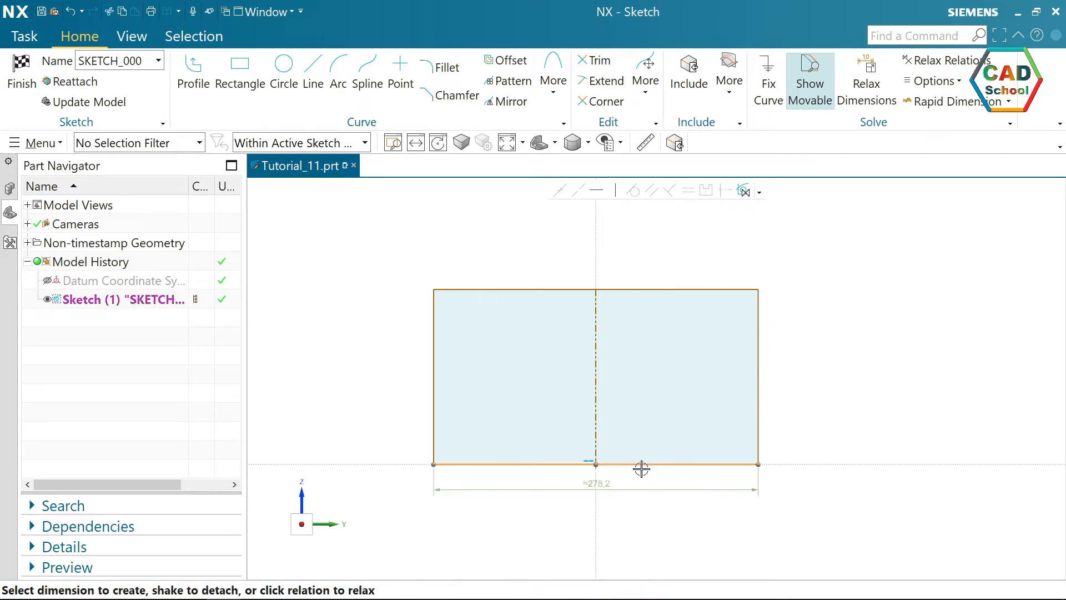
left_click(608, 483)
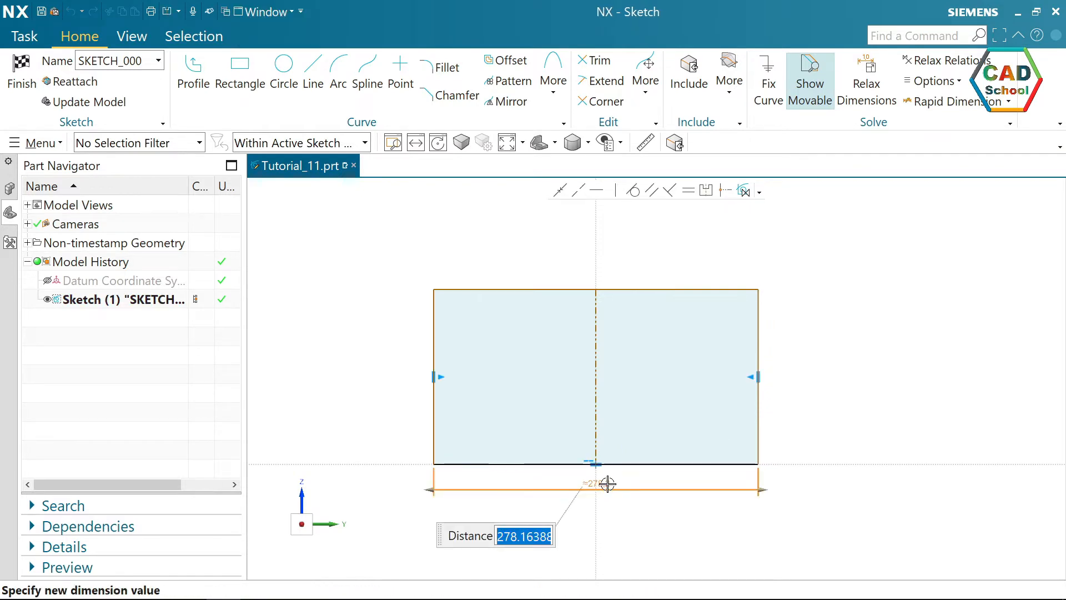
type("100")
key("Return")
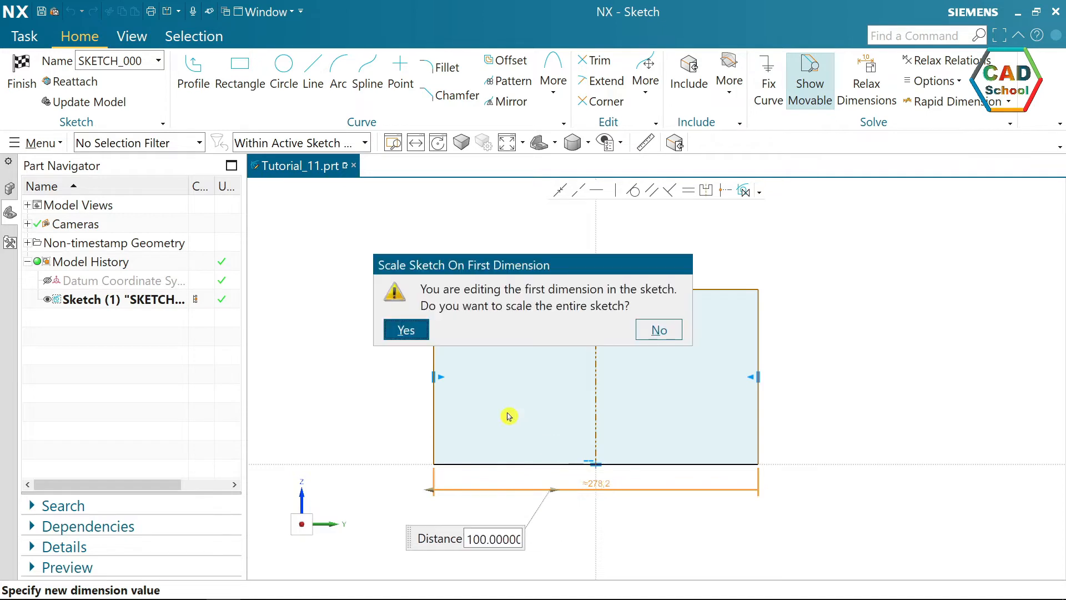
left_click(410, 331)
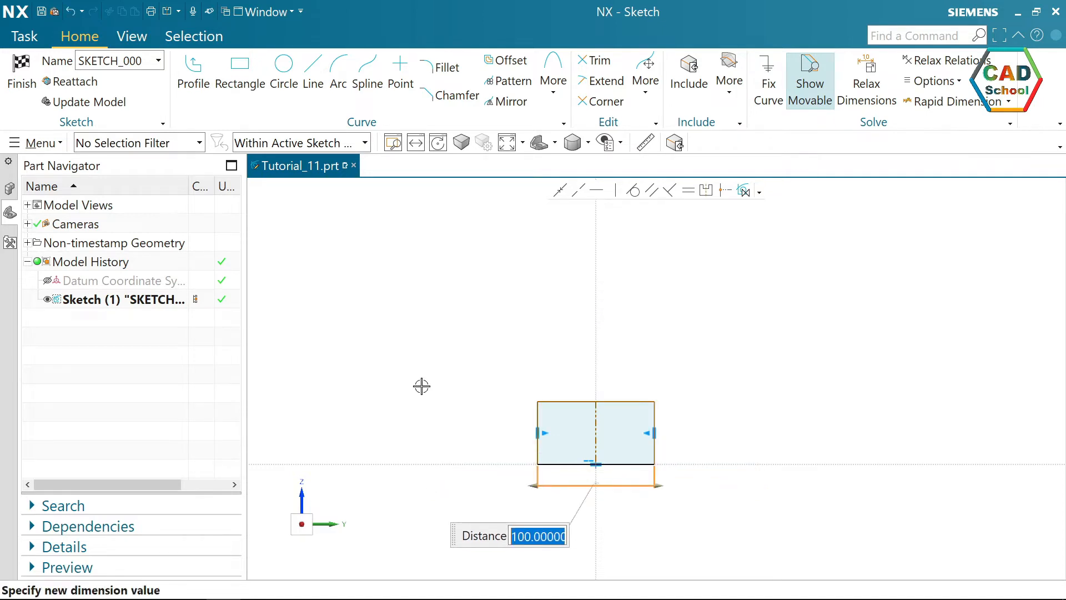
left_click(507, 142)
left_click(948, 350)
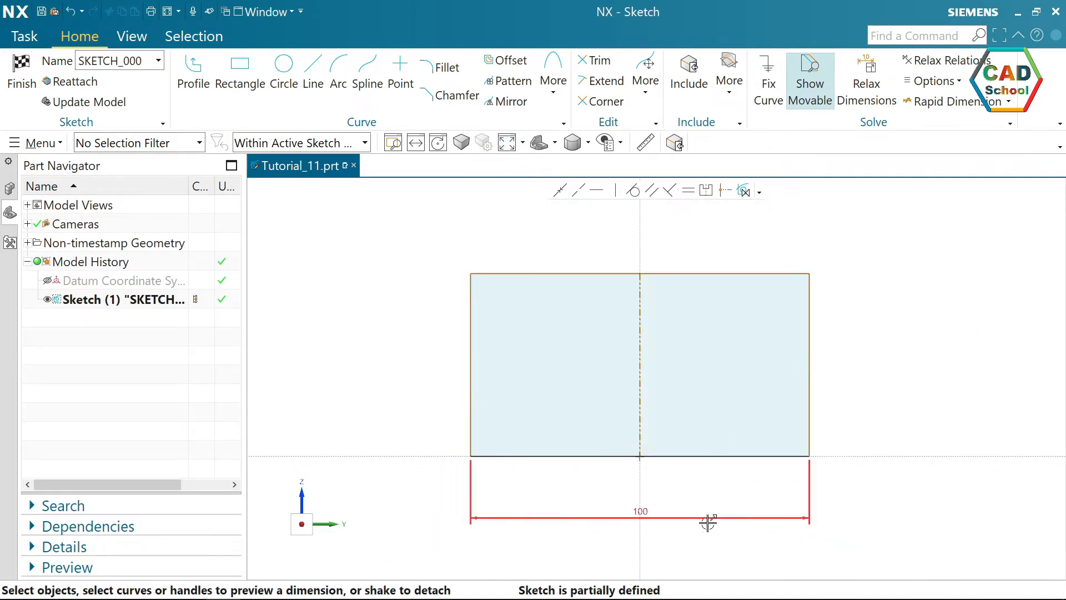
Move the 100 mm dimension closer to the bottom edge and increase the dimension text scale to 0.3030.
left_click_drag(686, 517, 686, 479)
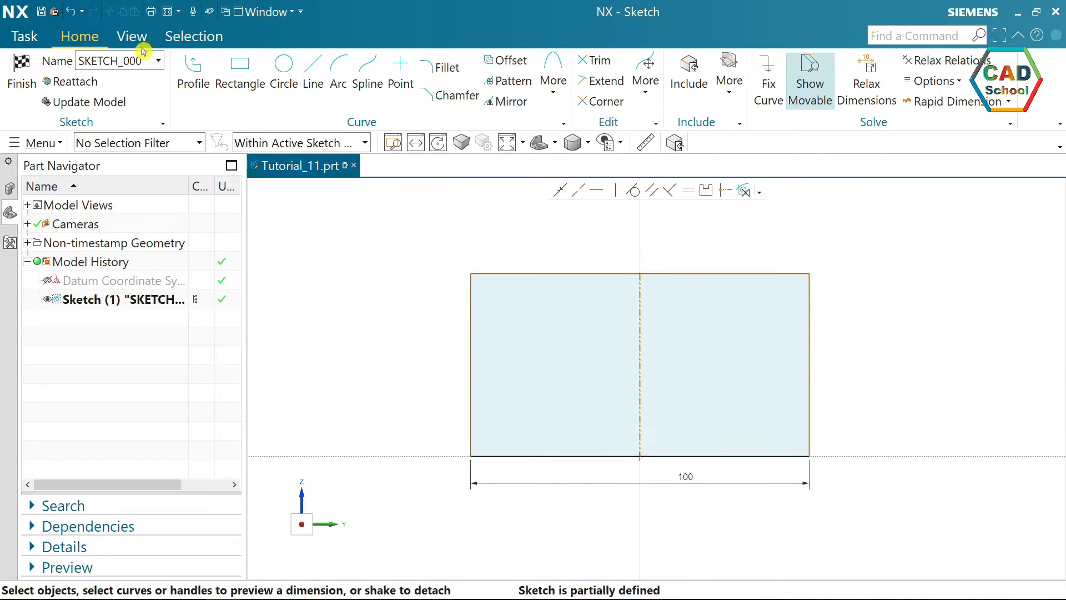
left_click(130, 35)
left_click(834, 67)
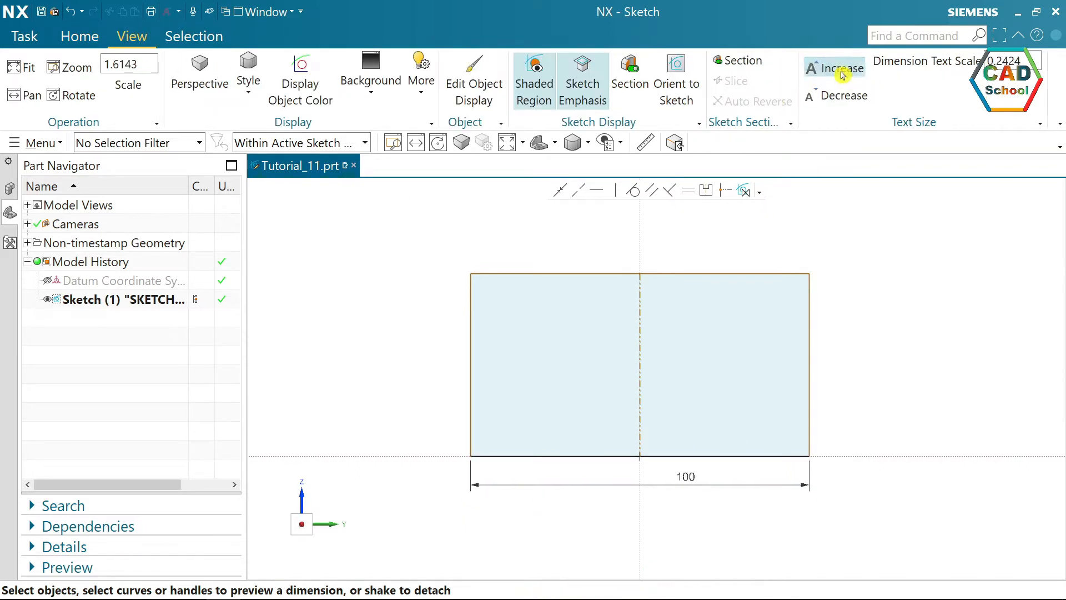
left_click(834, 67)
scroll(722, 291, "up", 1)
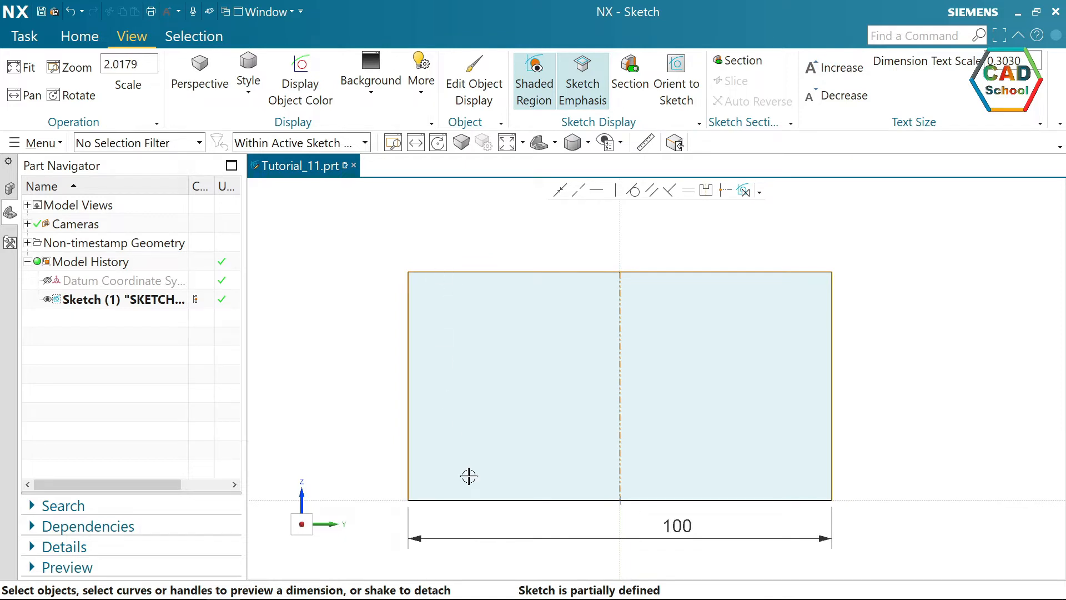
Dimension the rectangle's left edge to 90 mm.
left_click(408, 445)
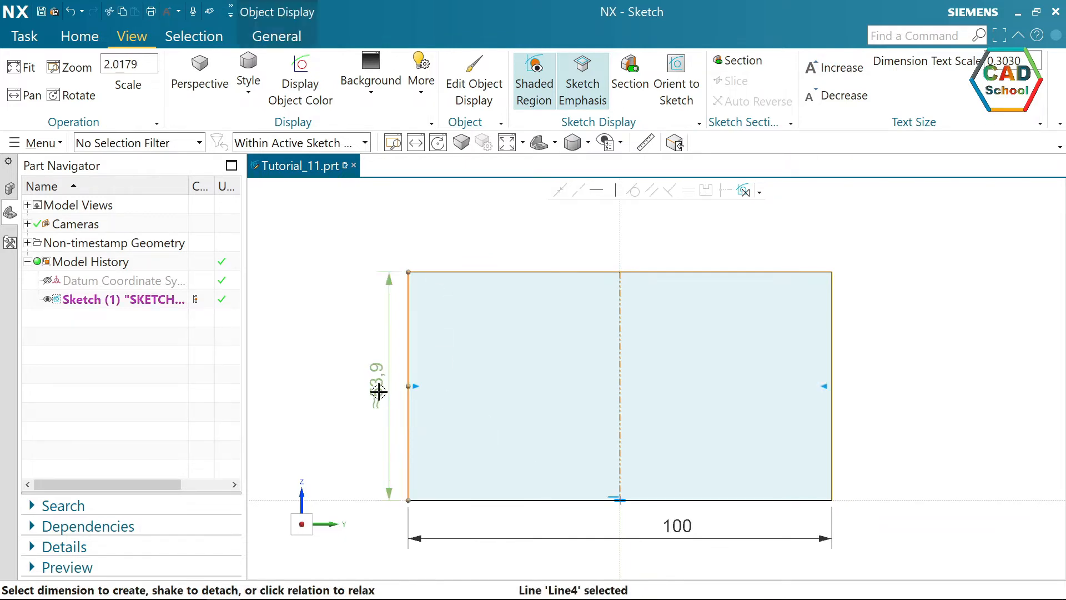
left_click(377, 389)
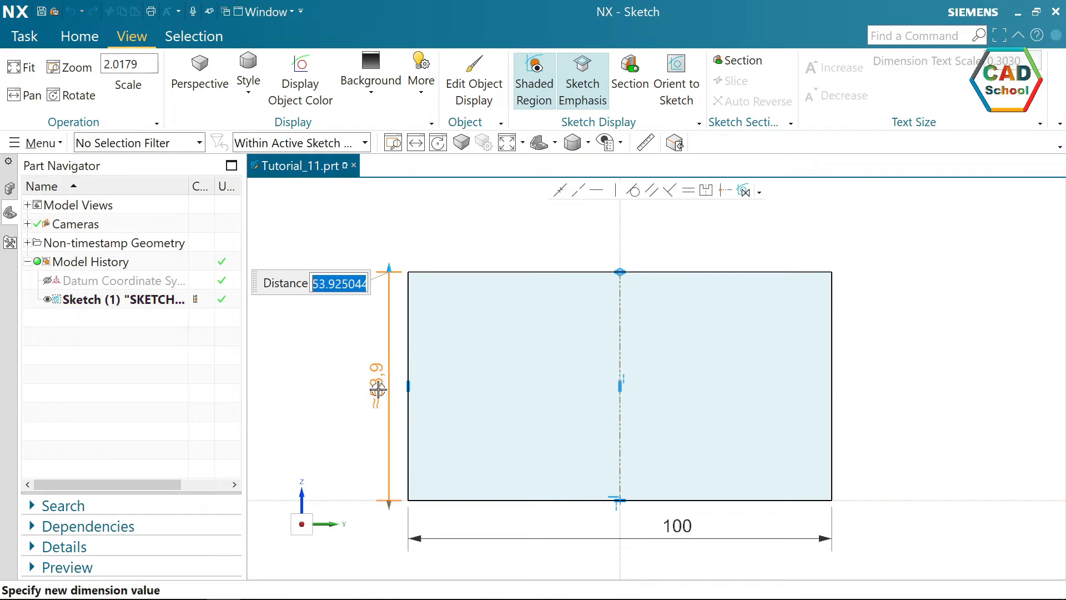
type("90")
key("Return")
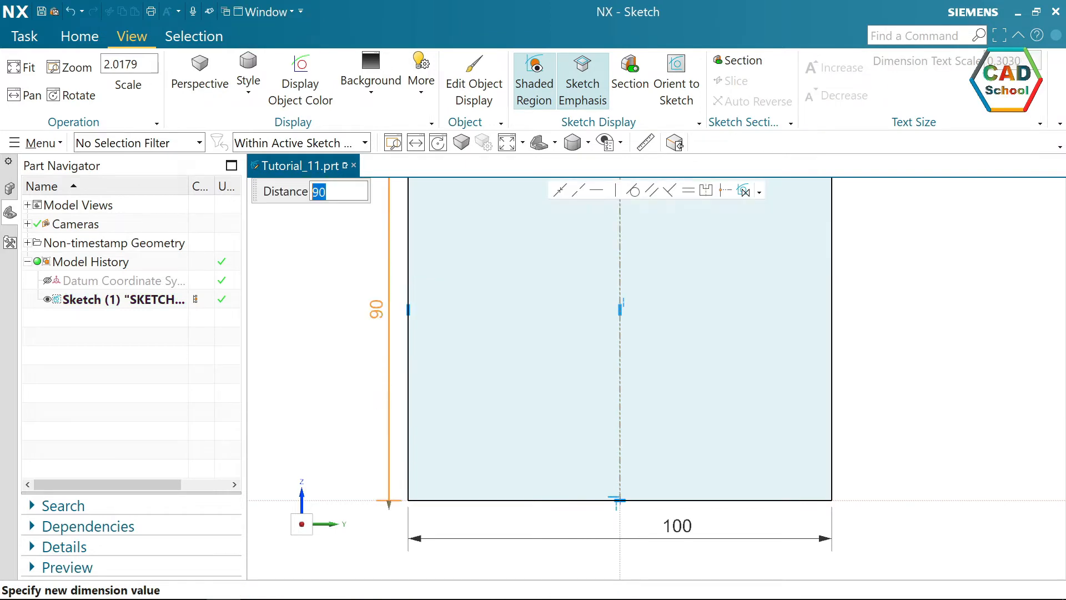
left_click(329, 368)
scroll(372, 416, "down", 4)
scroll(381, 387, "up", 2)
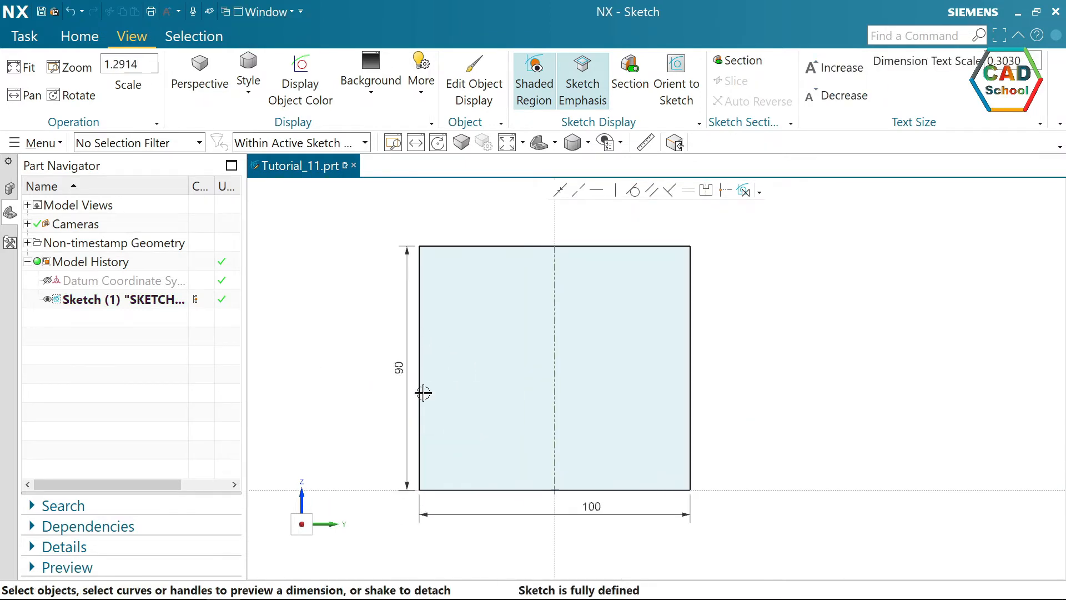
Fillet the rectangle's two upper corners with a 20 mm radius.
left_click(78, 36)
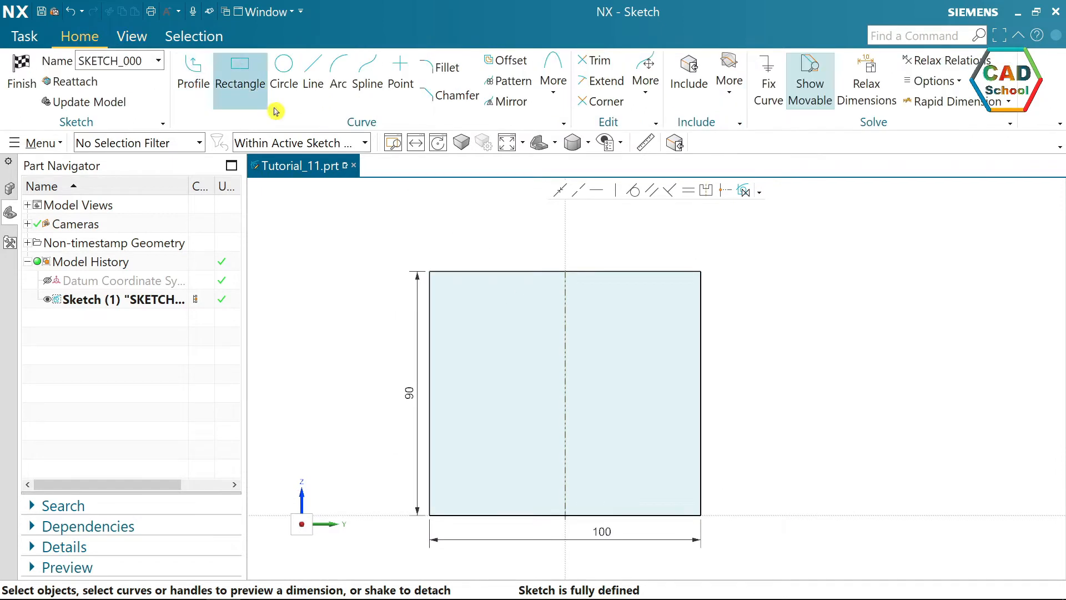
left_click(439, 68)
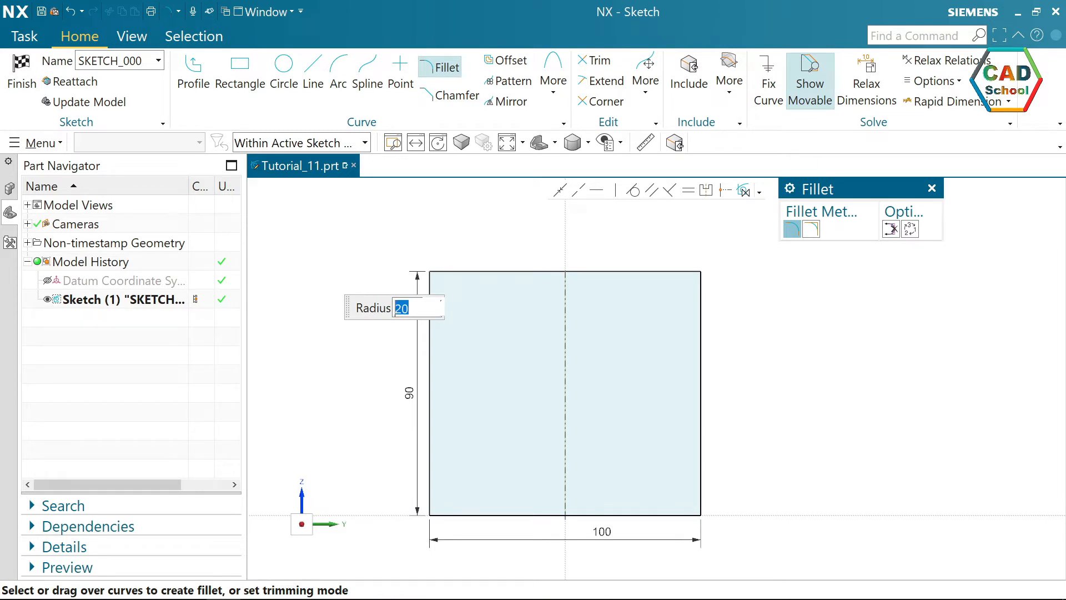
left_click_drag(464, 242, 372, 318)
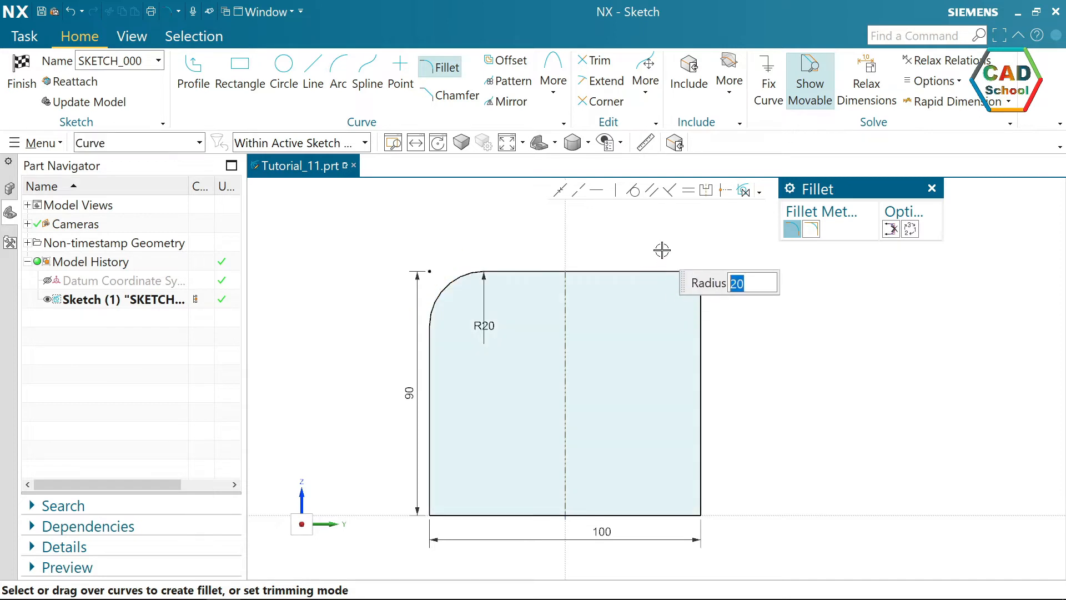
left_click_drag(662, 251, 736, 317)
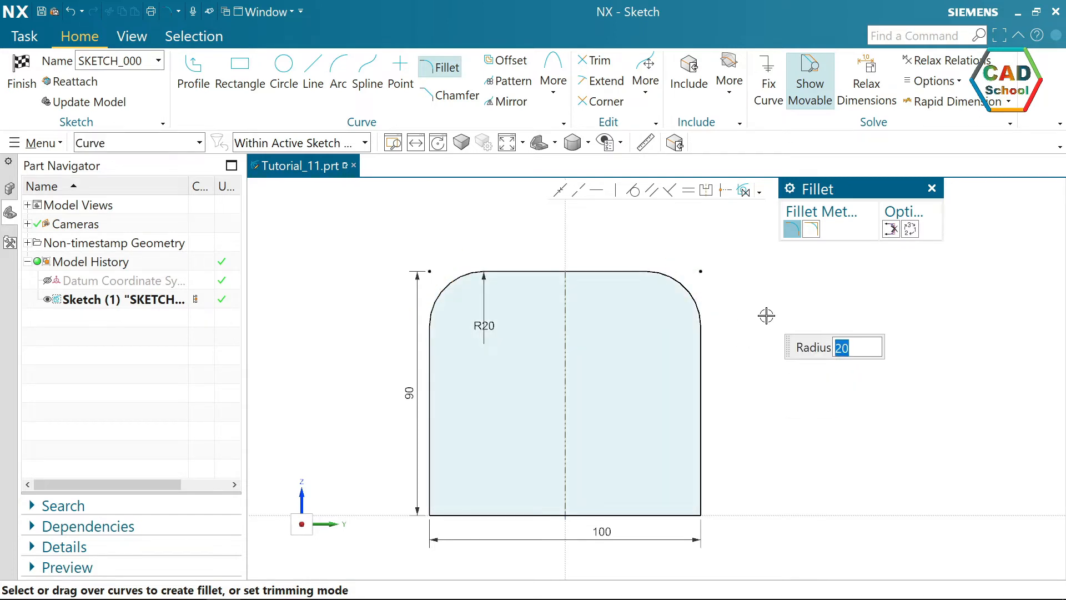
key("Escape")
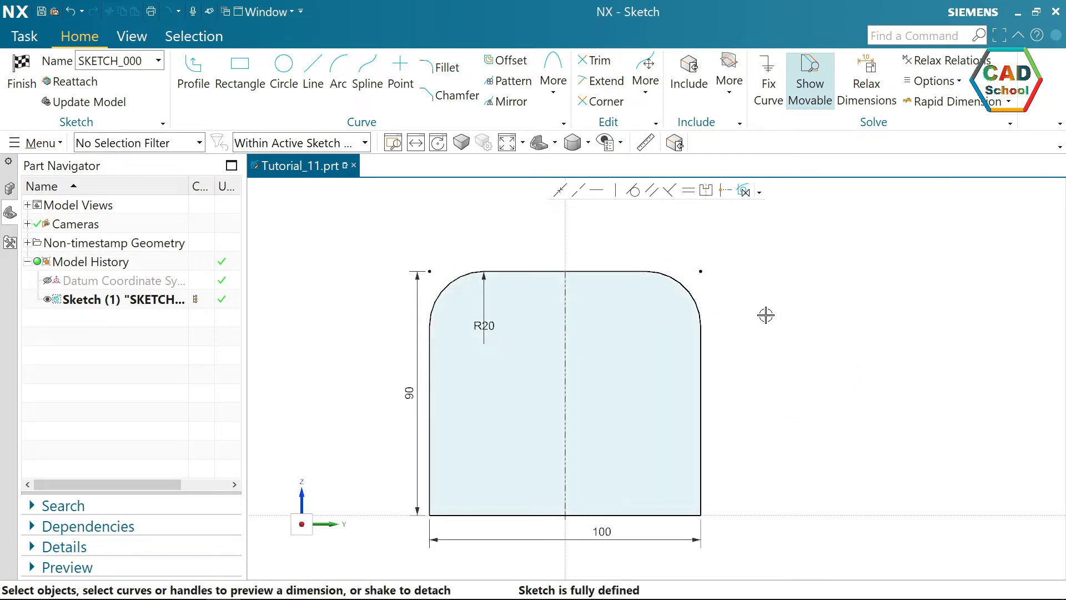
Draw two 20 mm diameter circles, one concentric with each upper corner fillet.
left_click(284, 75)
scroll(428, 216, "up", 1)
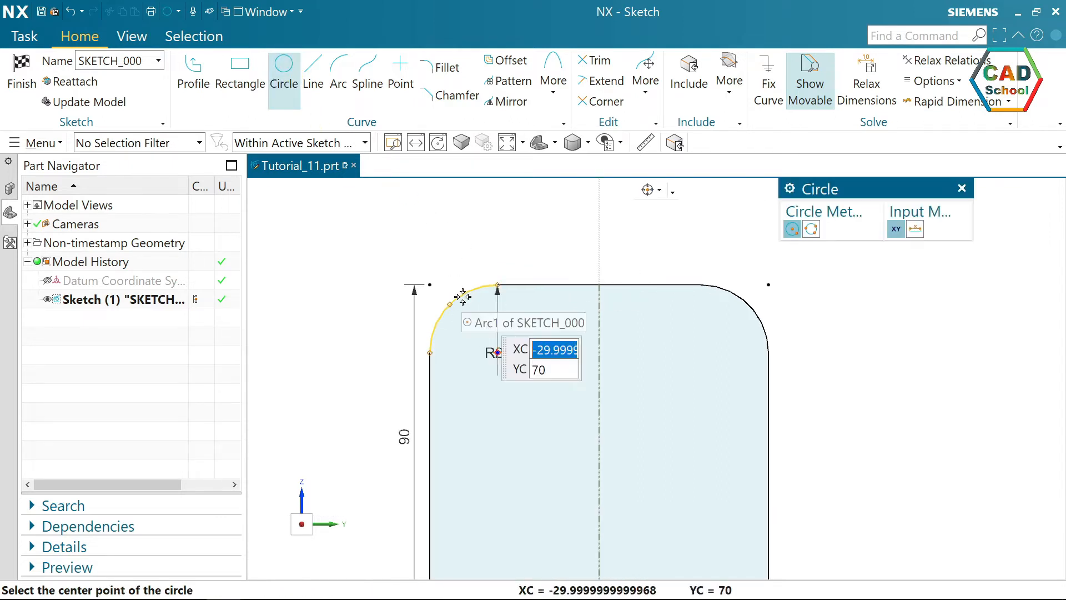
left_click(497, 352)
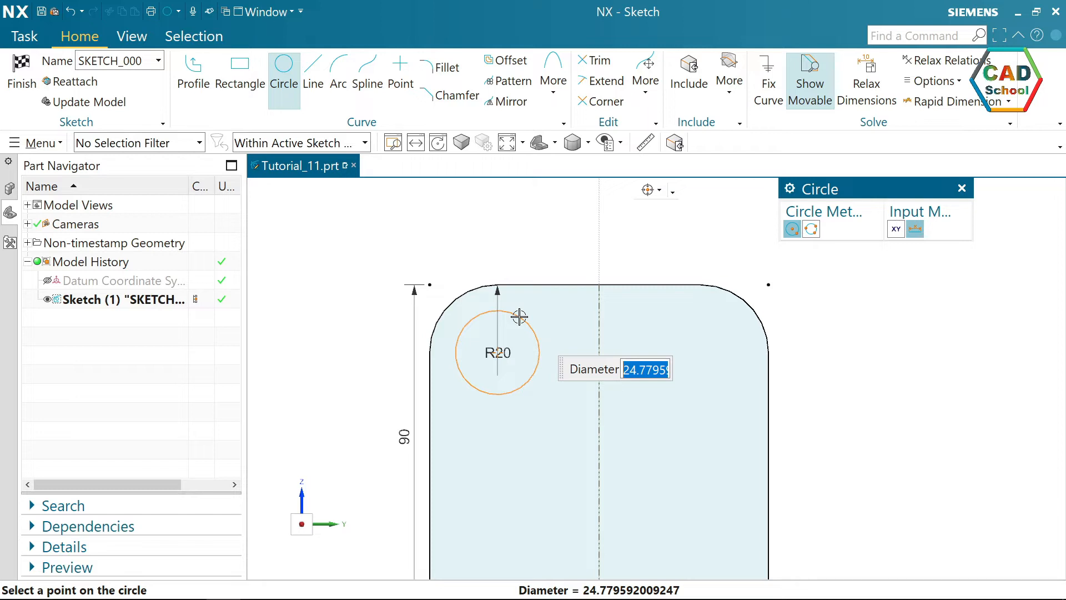
type("20")
key("Return")
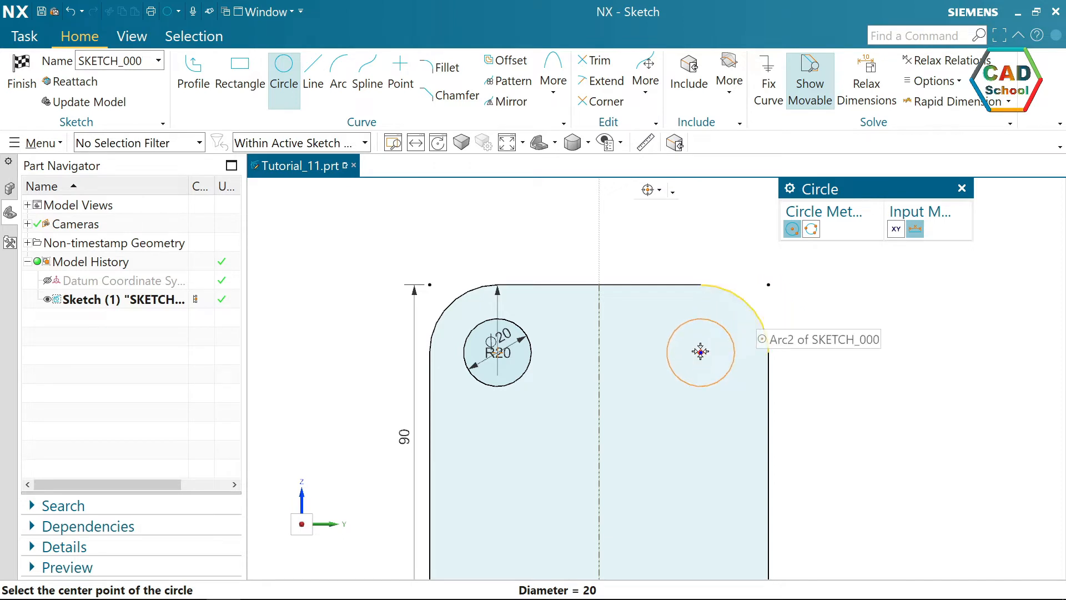
left_click(700, 351)
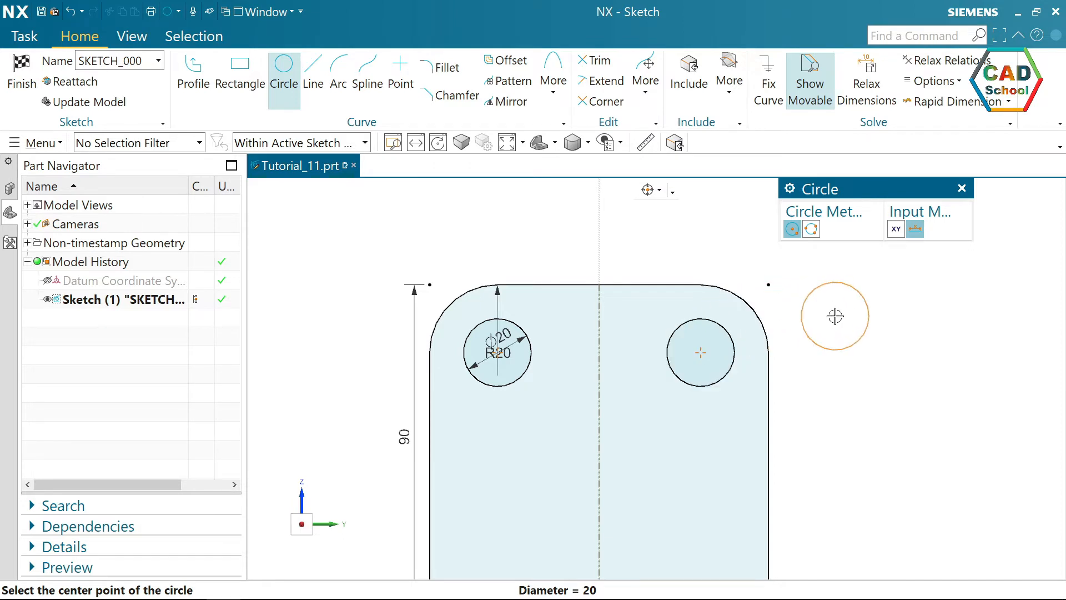
key("Escape")
scroll(835, 316, "down", 1)
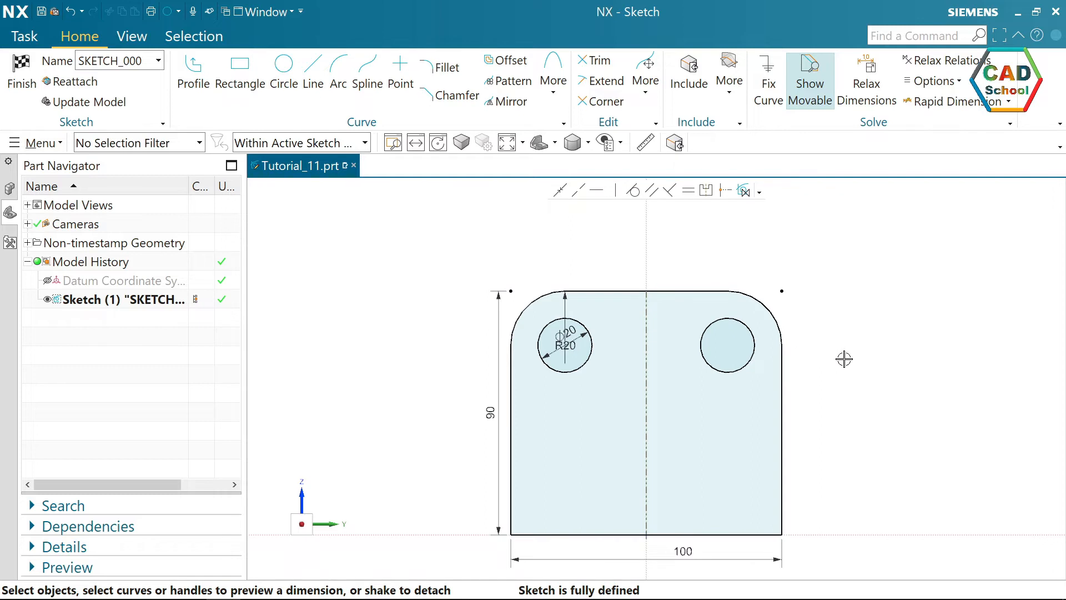
Sketch a horizontal rectangle about 52 by 17 mm in the lower part of the plate, across the vertical reference line.
scroll(719, 464, "up", 1)
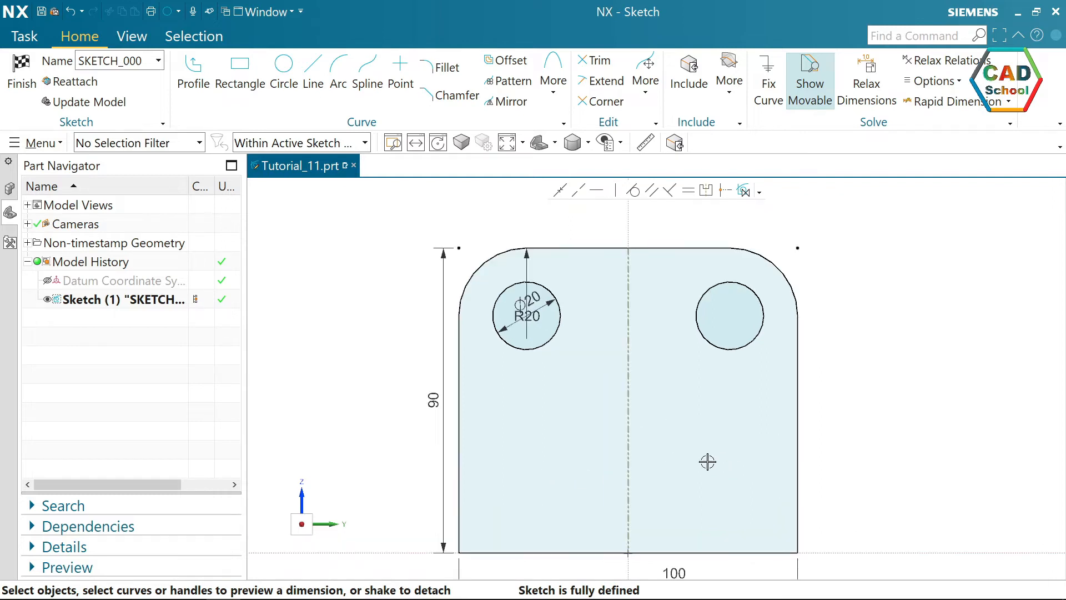
left_click(239, 78)
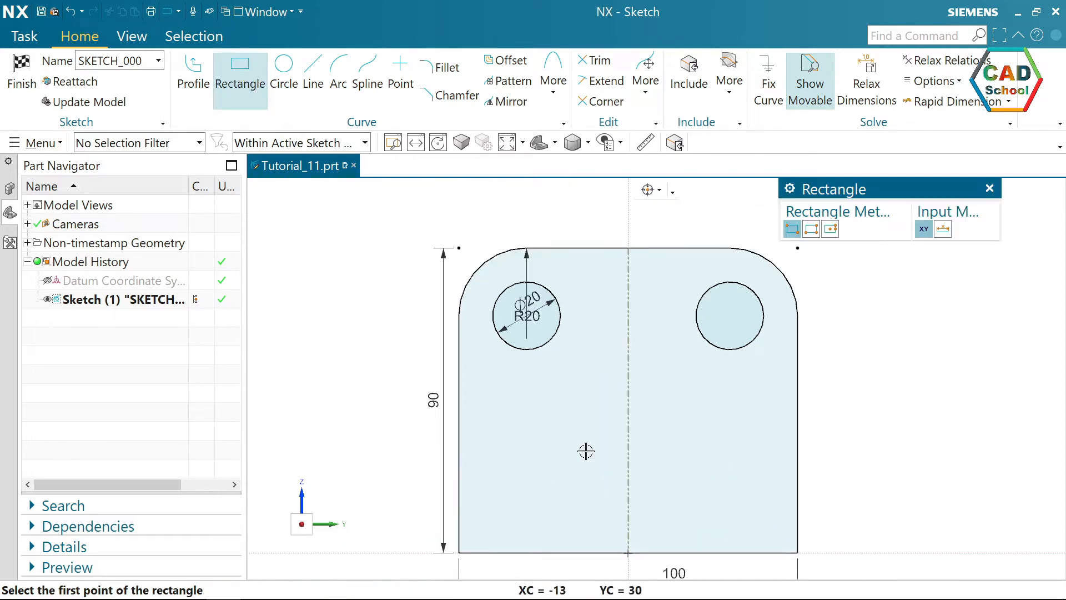
left_click(547, 439)
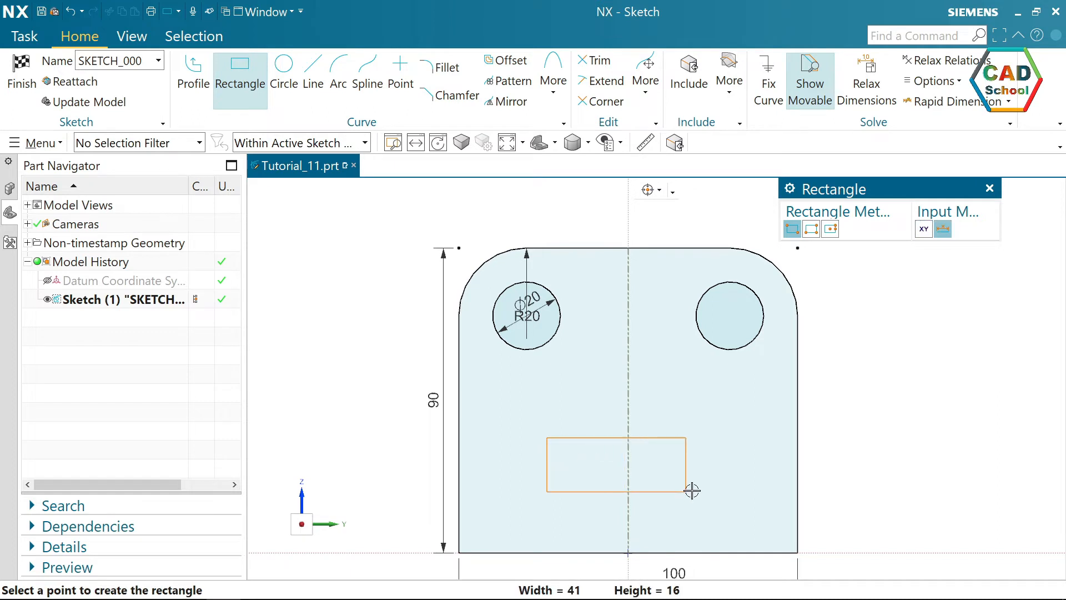
left_click(723, 496)
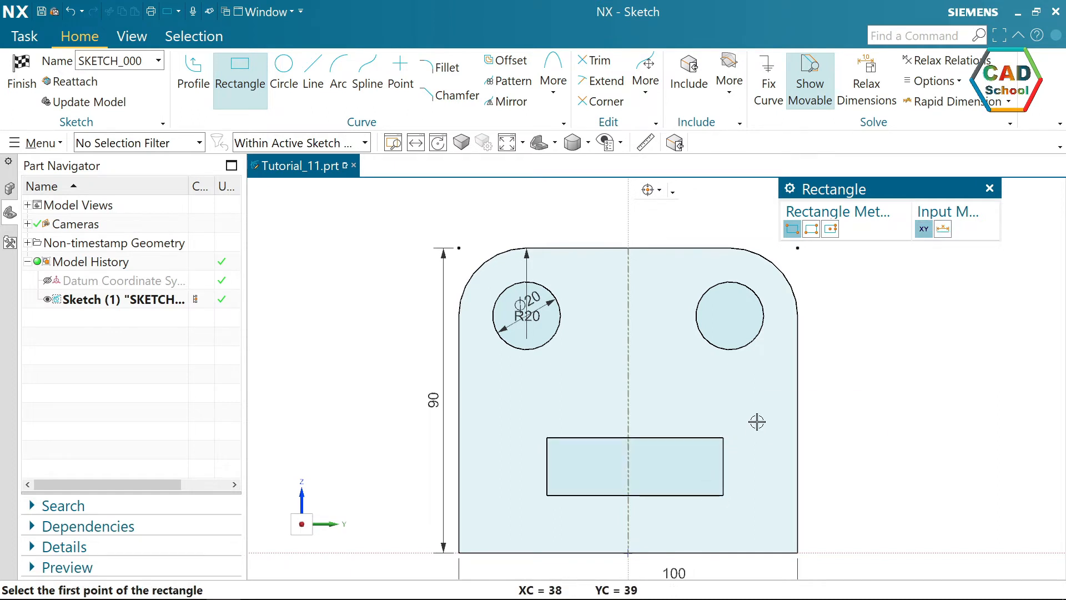
left_click(989, 189)
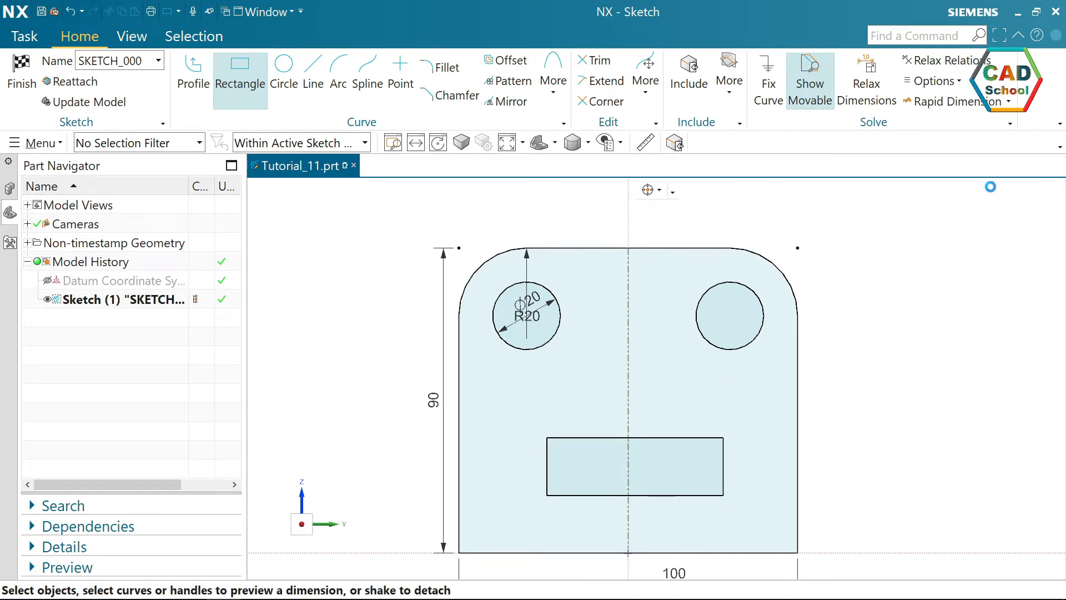
Draw a circle centred on the midpoint of each short side of the inner rectangle, passing through its upper corners.
left_click(283, 75)
left_click(547, 467)
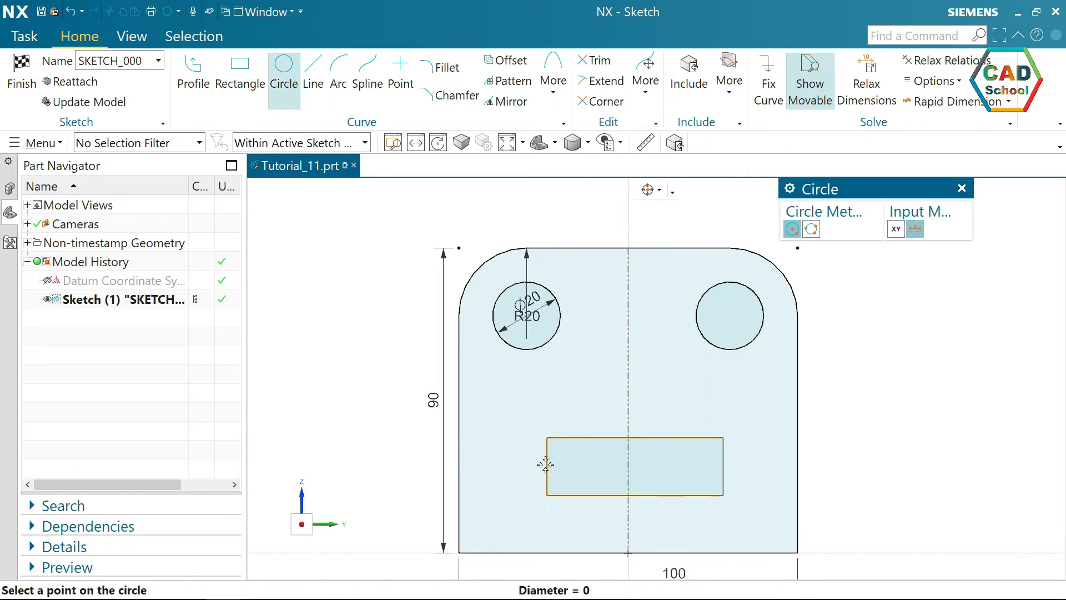
left_click(547, 438)
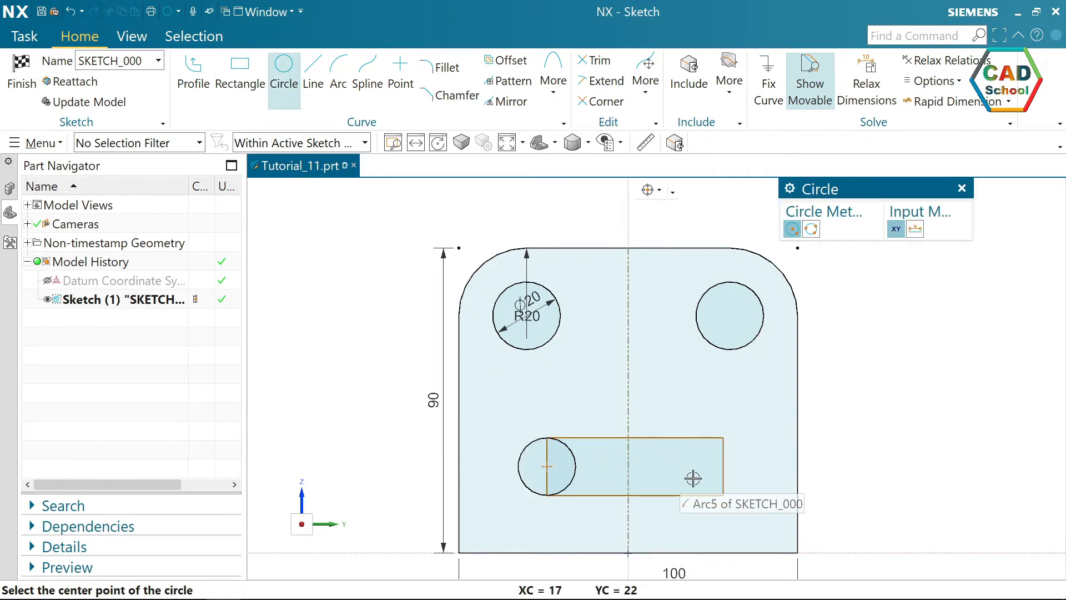
left_click(723, 467)
left_click(722, 439)
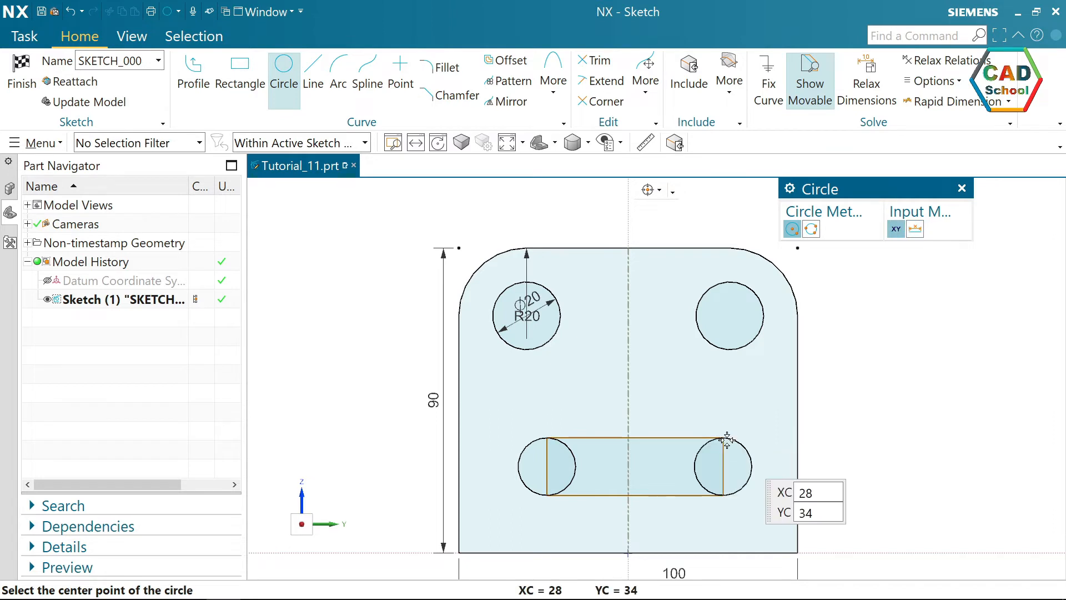
key("Escape")
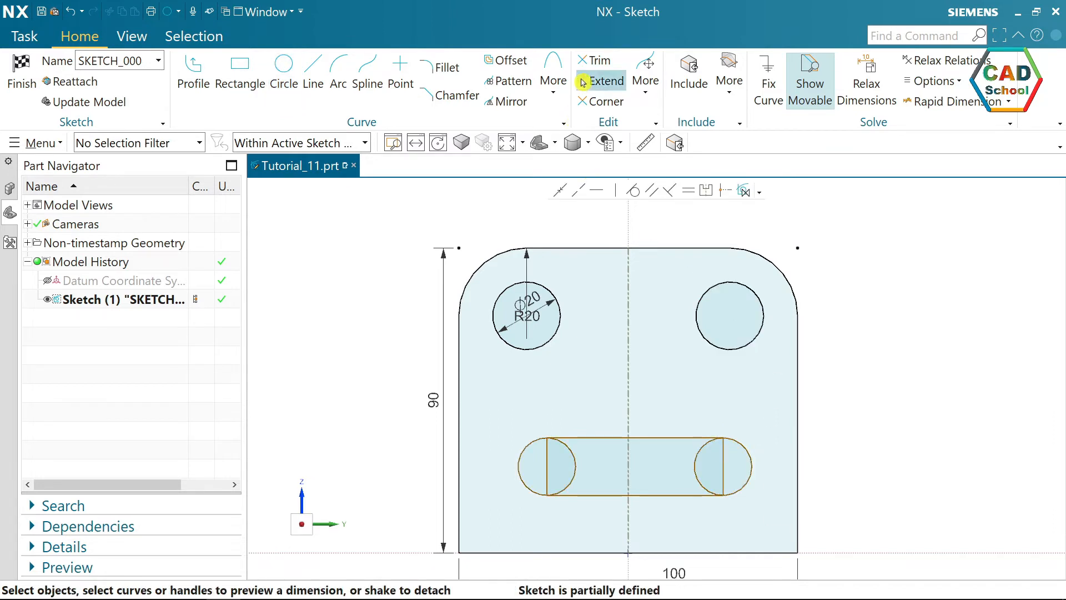
Trim the inner circle halves and the inner rectangle's short sides to leave a closed slot outline.
left_click(609, 65)
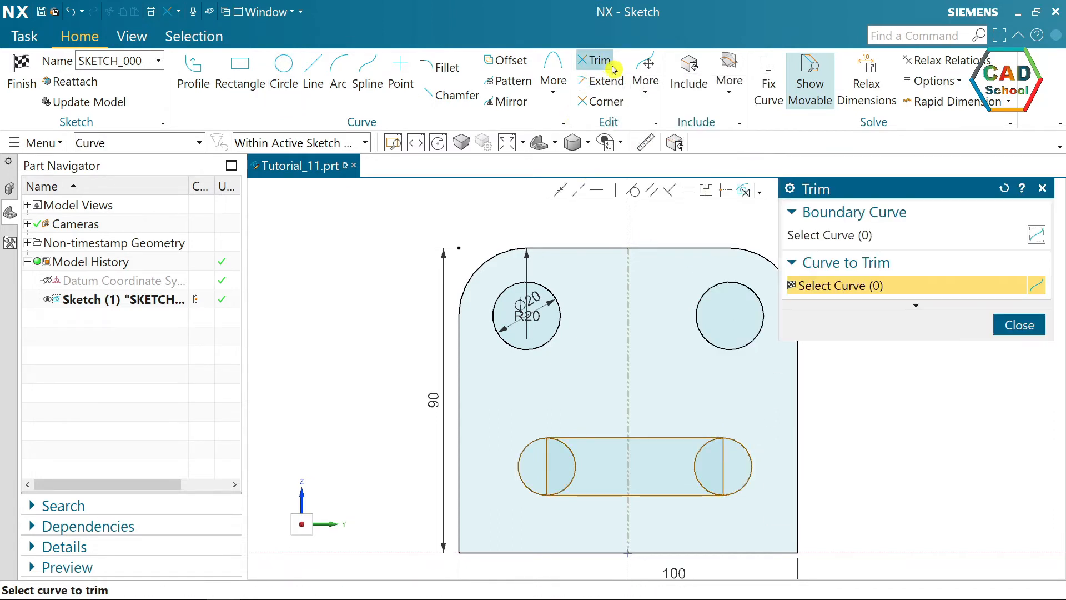
left_click(576, 464)
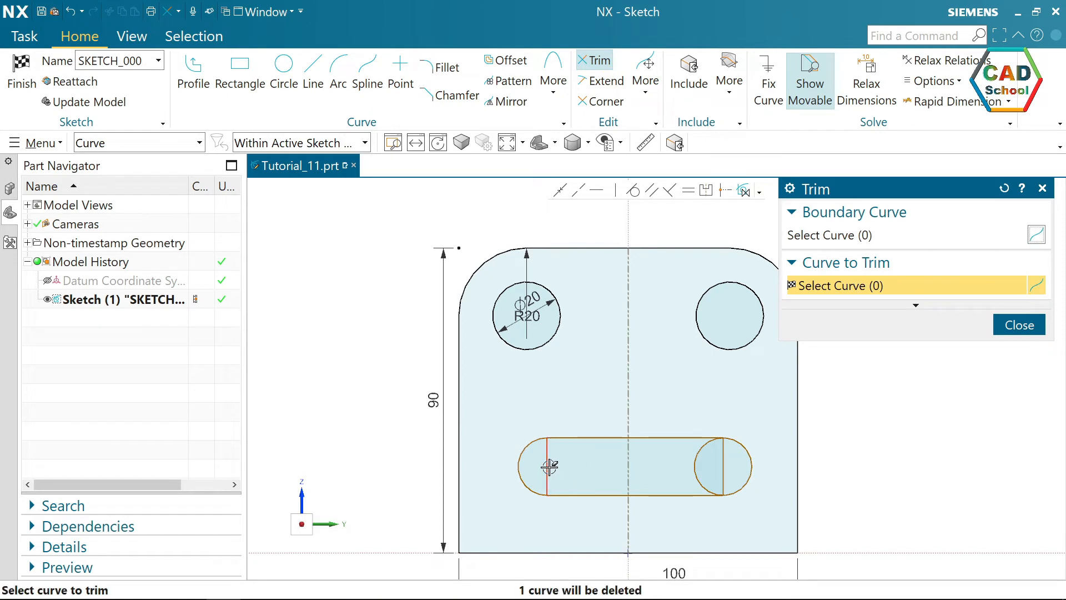
left_click(547, 466)
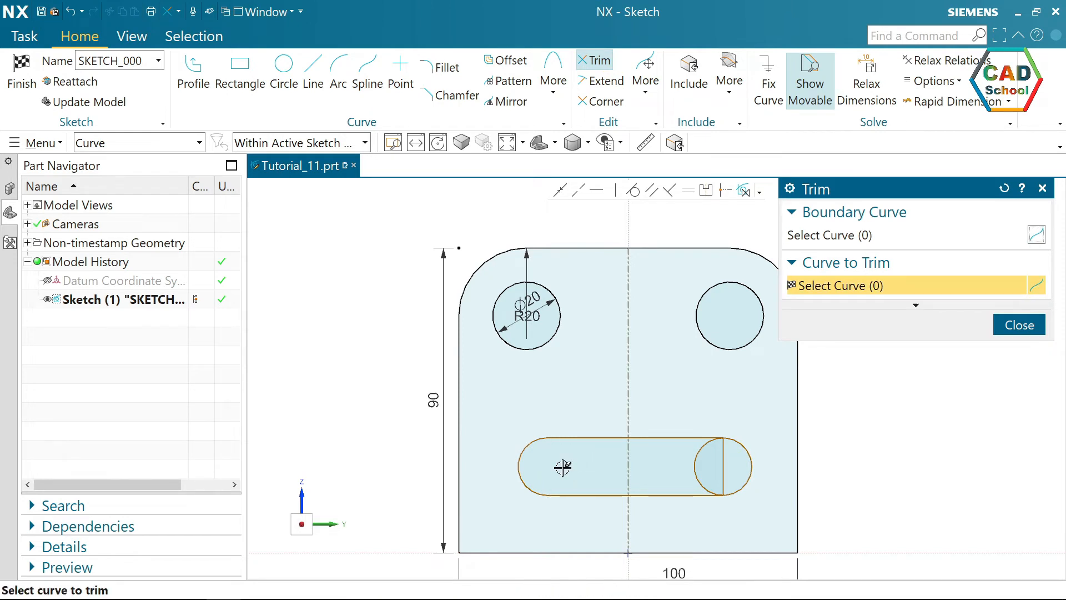
left_click(688, 464)
left_click(722, 464)
key("Escape")
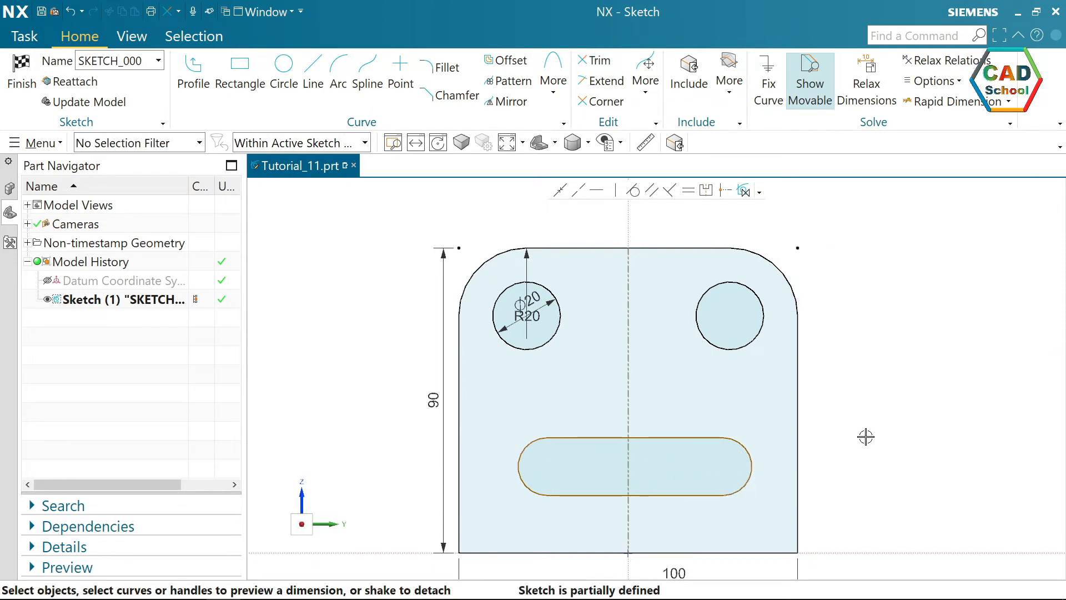
Dimension the slot's straight lower edge to 40 mm.
left_click(653, 496)
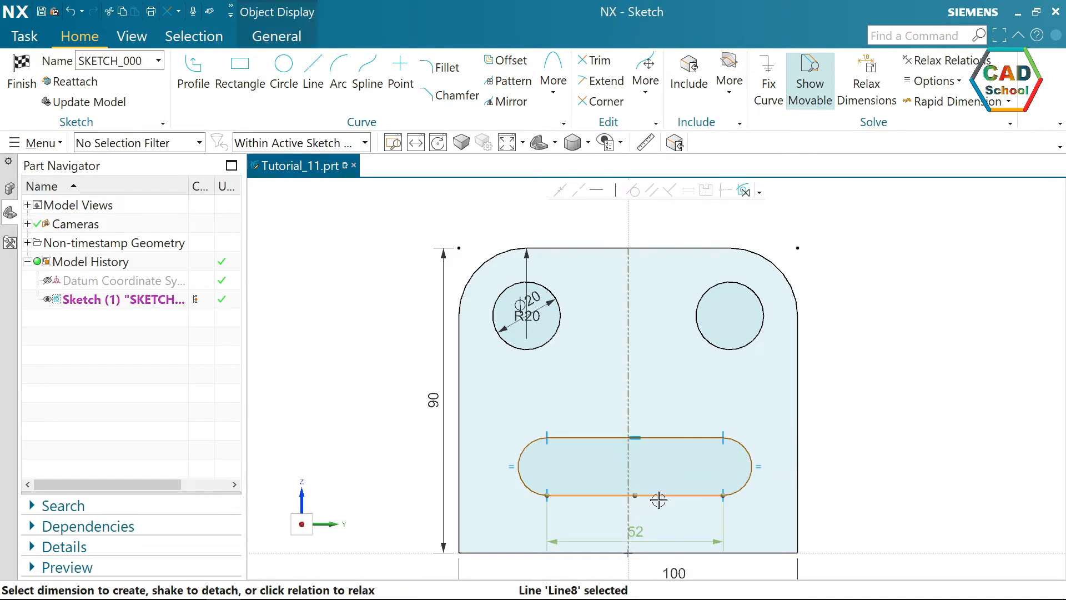
left_click(637, 528)
double_click(638, 529)
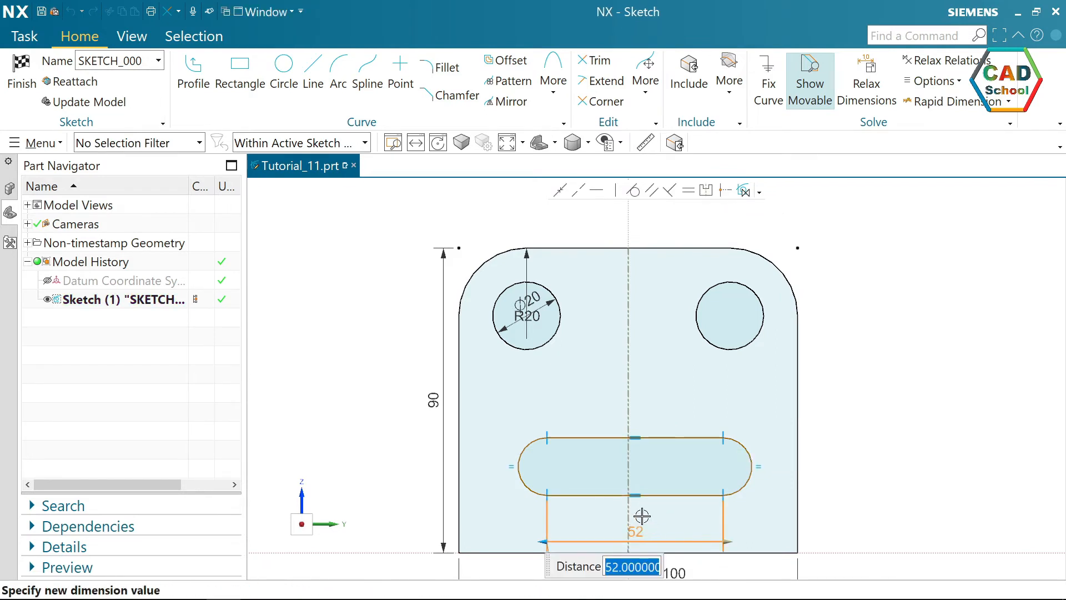
type("40")
key("Return")
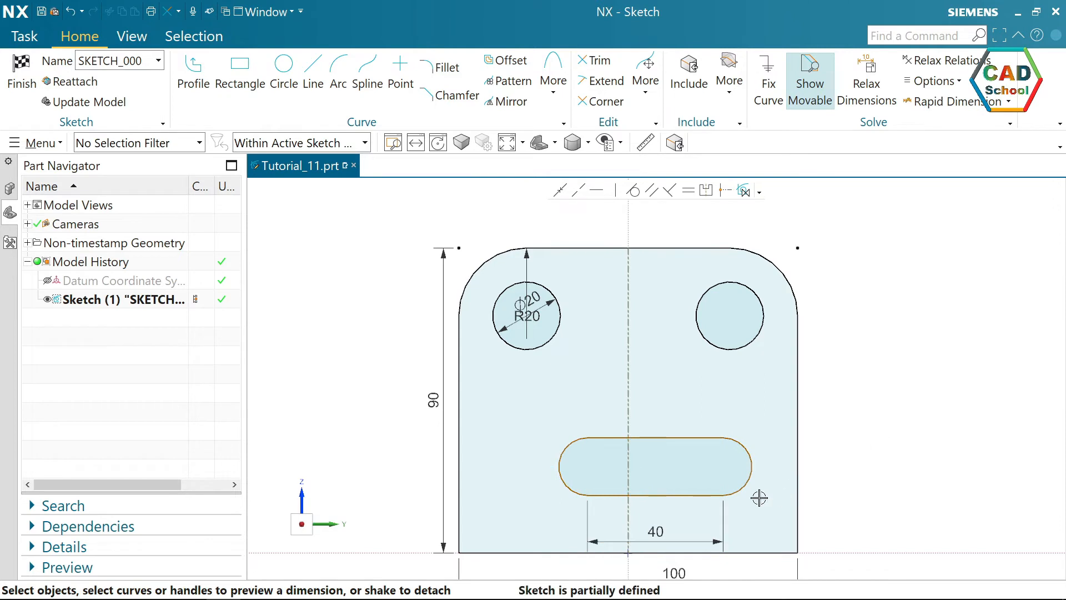
Dimension the slot's right end arc with a 10 mm radius.
scroll(755, 491, "up", 2)
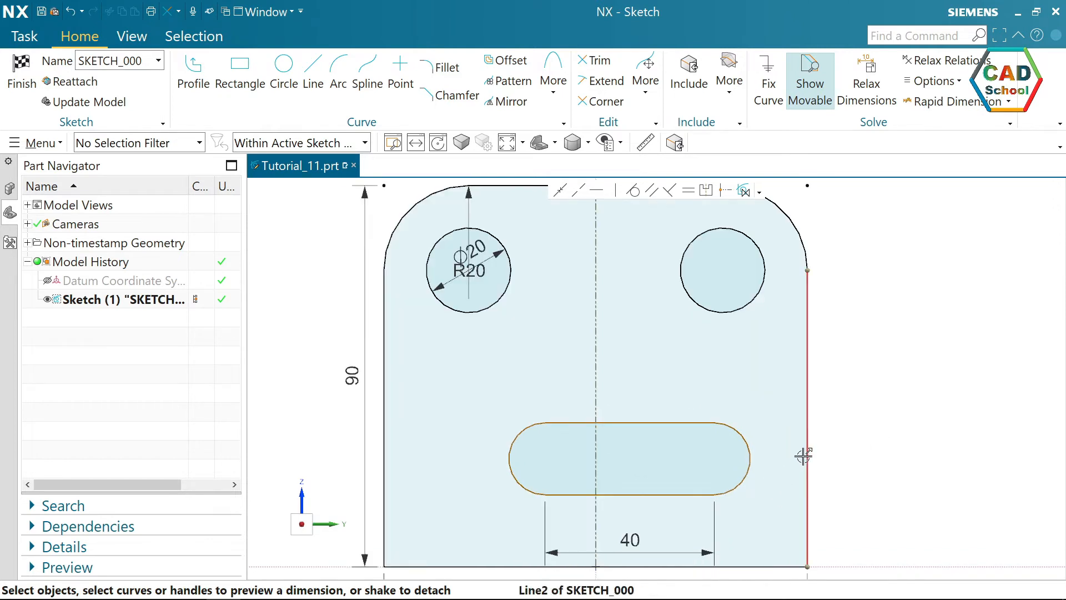
left_click(744, 433)
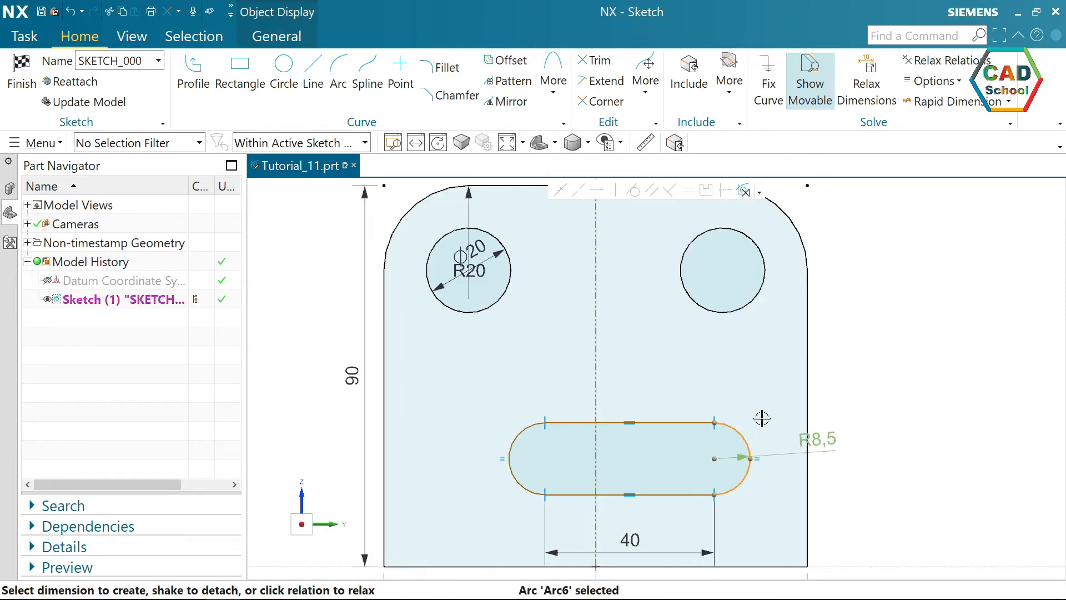
left_click(817, 476)
left_click(843, 508)
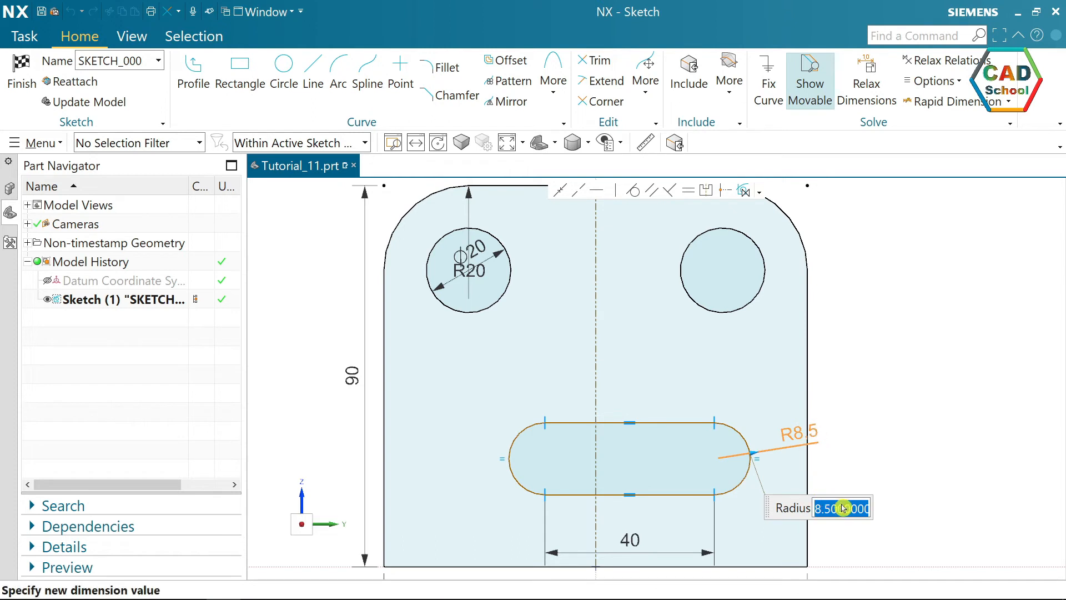
key("Return")
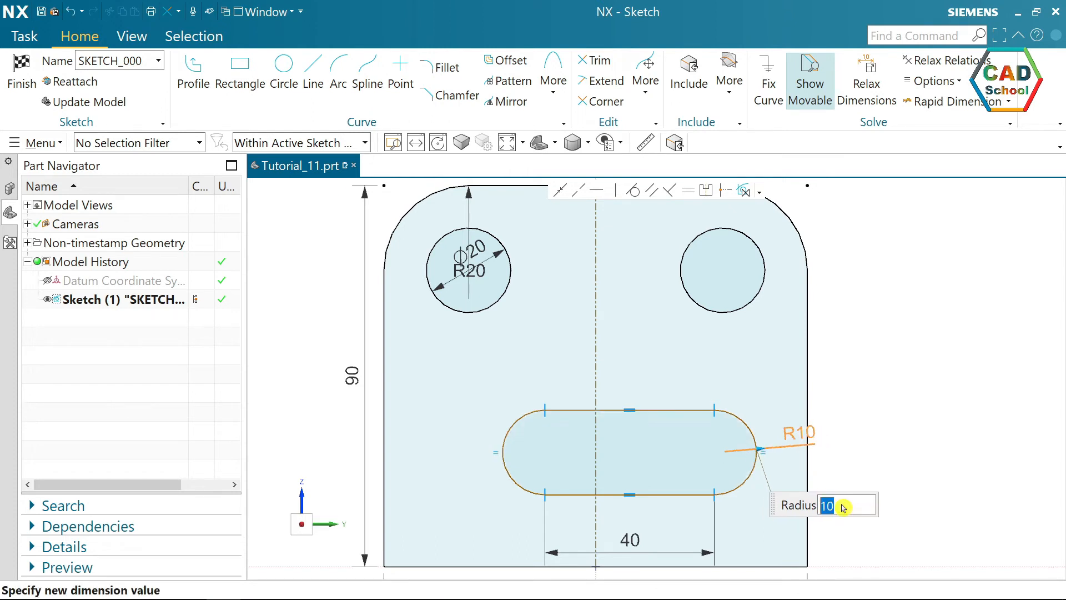
left_click(901, 360)
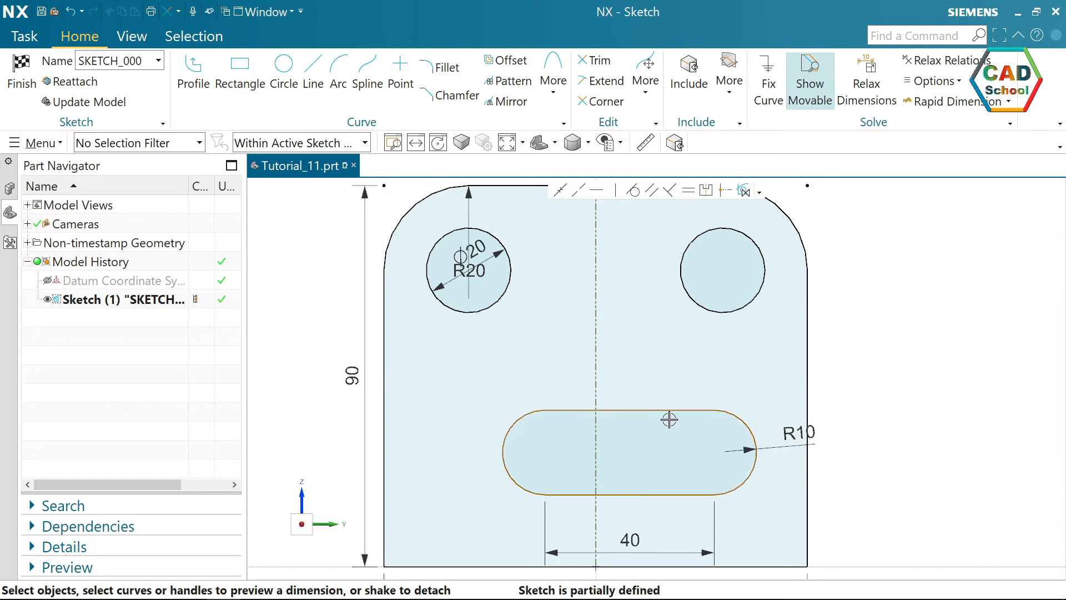
Make the centres of the slot's two end arcs symmetric about the plate's vertical centreline.
mouse_move(744, 473)
left_mouse_down()
mouse_move(641, 465)
mouse_move(614, 488)
mouse_move(727, 469)
left_mouse_up()
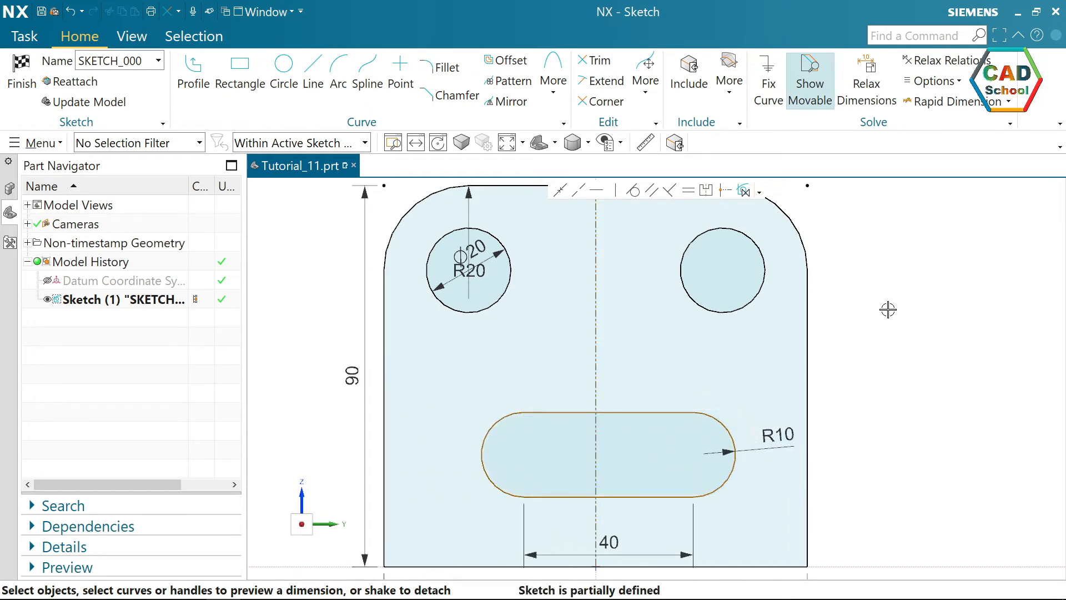
left_click(706, 192)
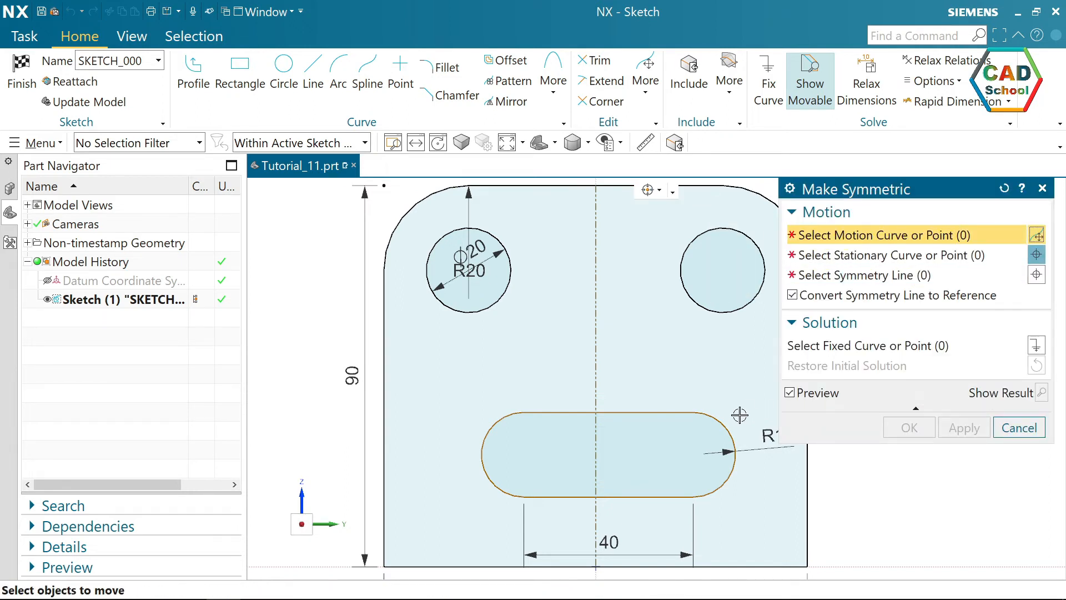
left_click(693, 454)
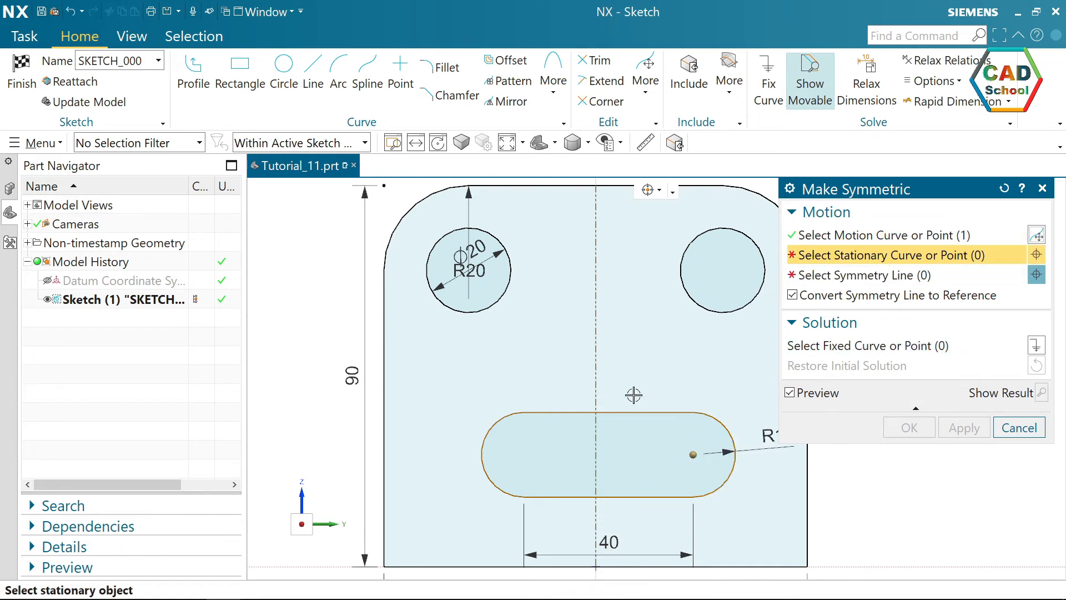
left_click(524, 454)
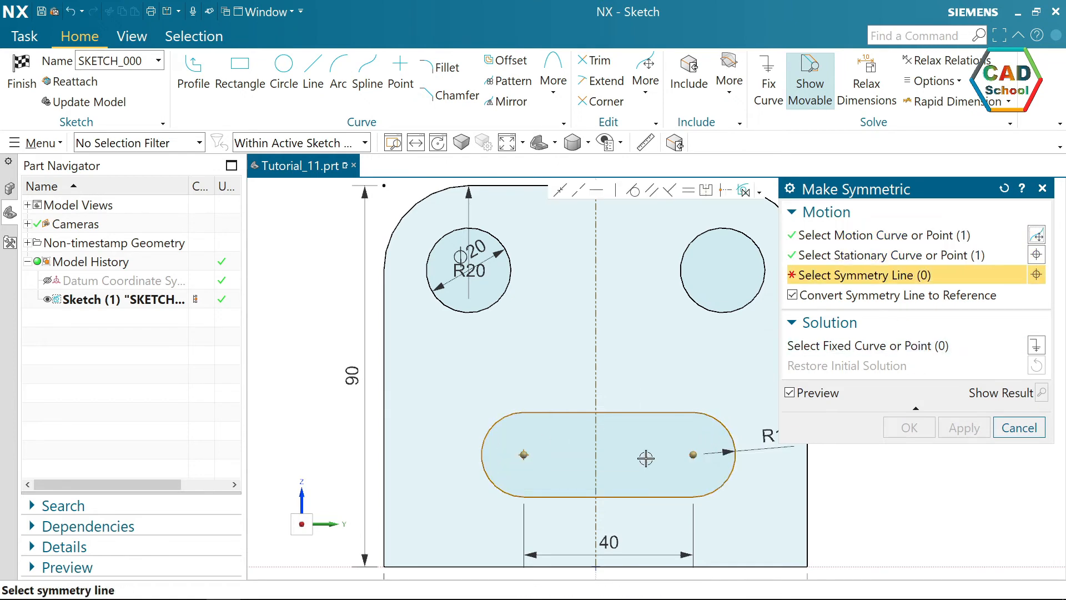
left_click(600, 478)
left_click(929, 442)
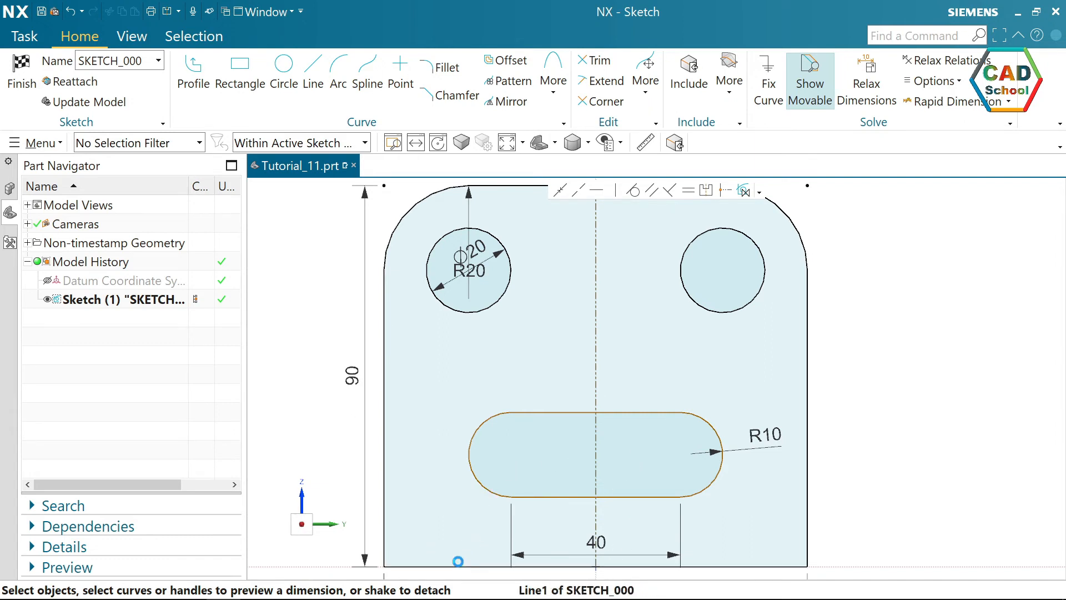
Dimension the slot's left arc centre 30 mm above the plate's bottom edge.
left_click(458, 565)
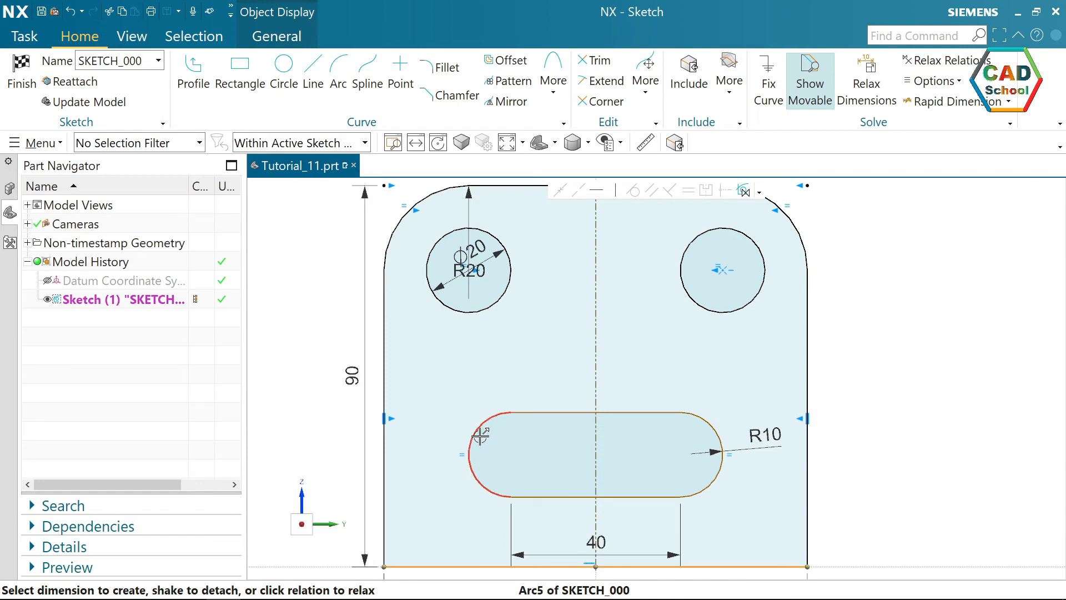
left_click(512, 455)
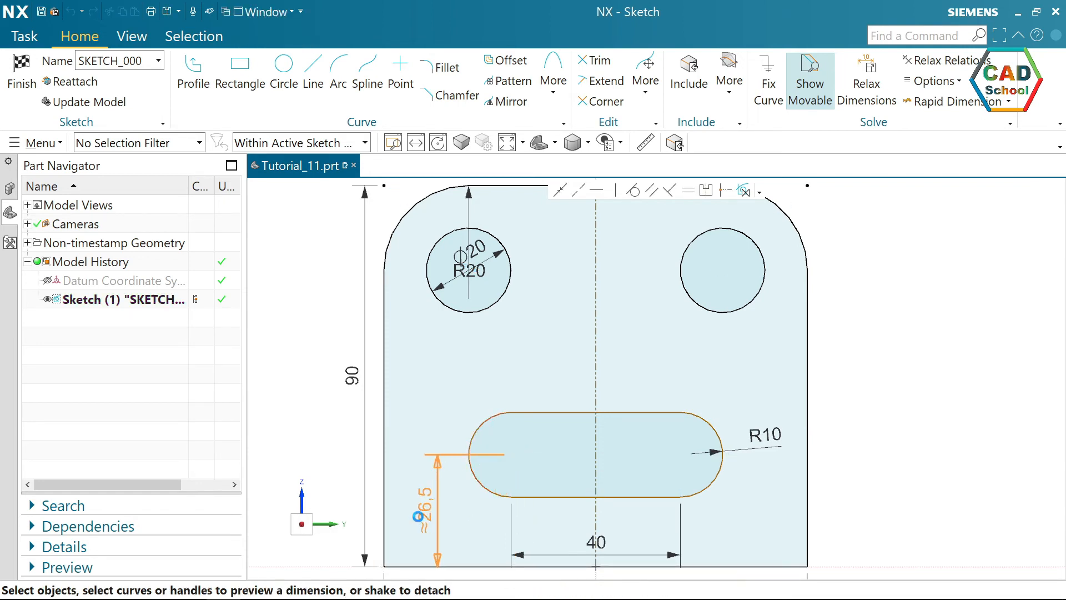
left_click(419, 516)
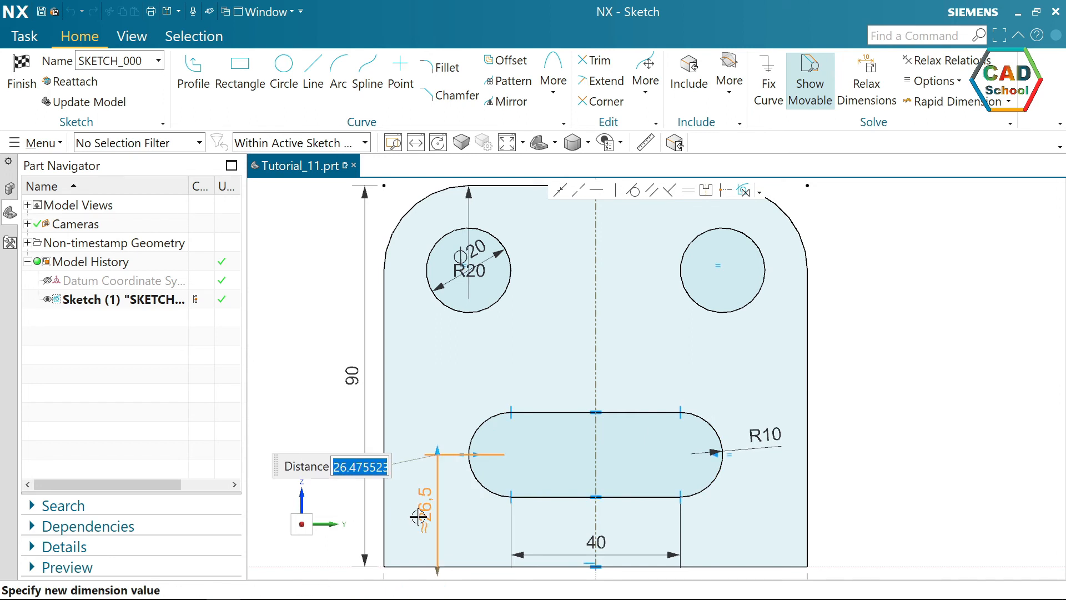
type("30")
key("Return")
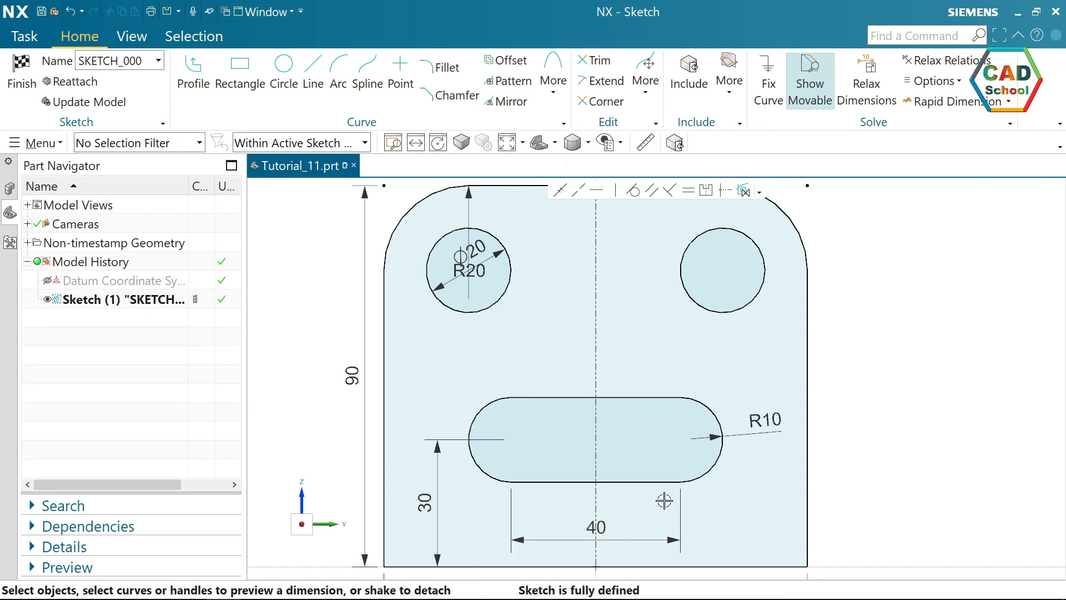
Finish the sketch and extrude the plate profile from 0 to 40 mm with the Inferred Boolean option.
key("ctrl+f")
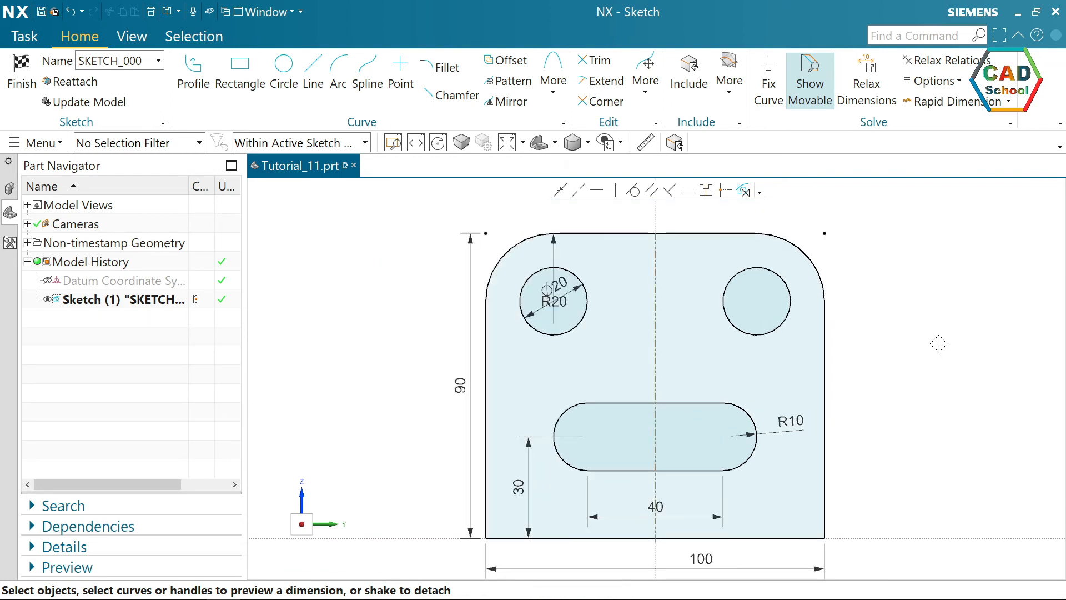
left_click(22, 72)
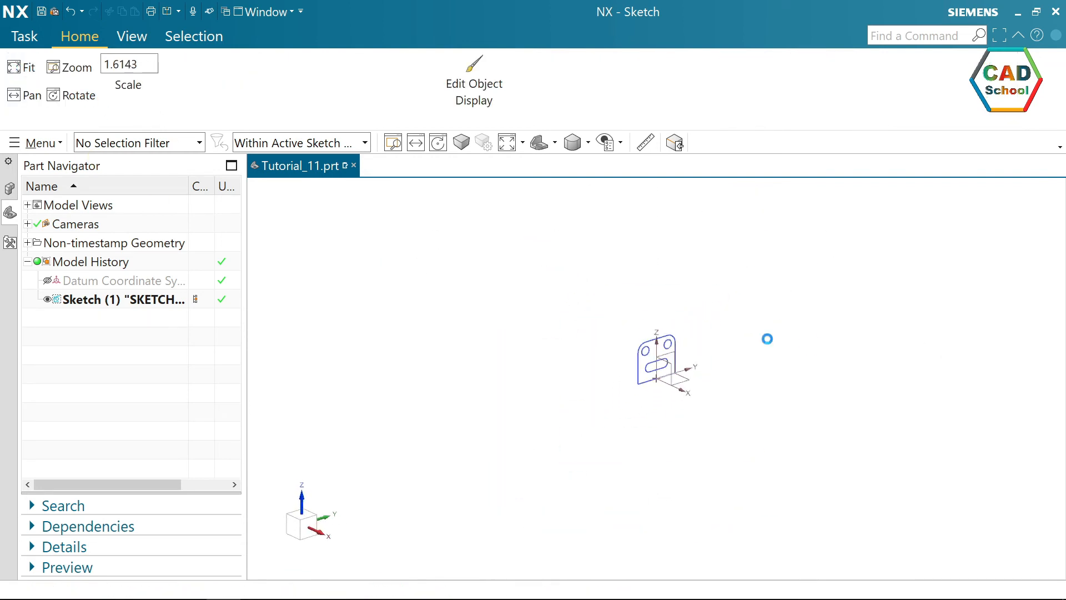
left_click(507, 143)
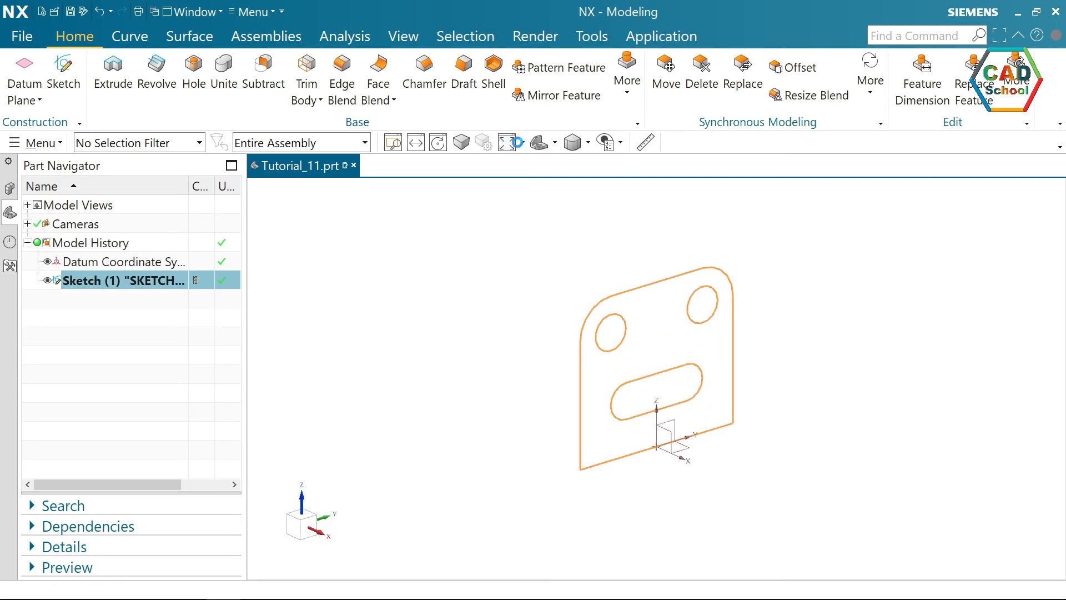
left_click(113, 69)
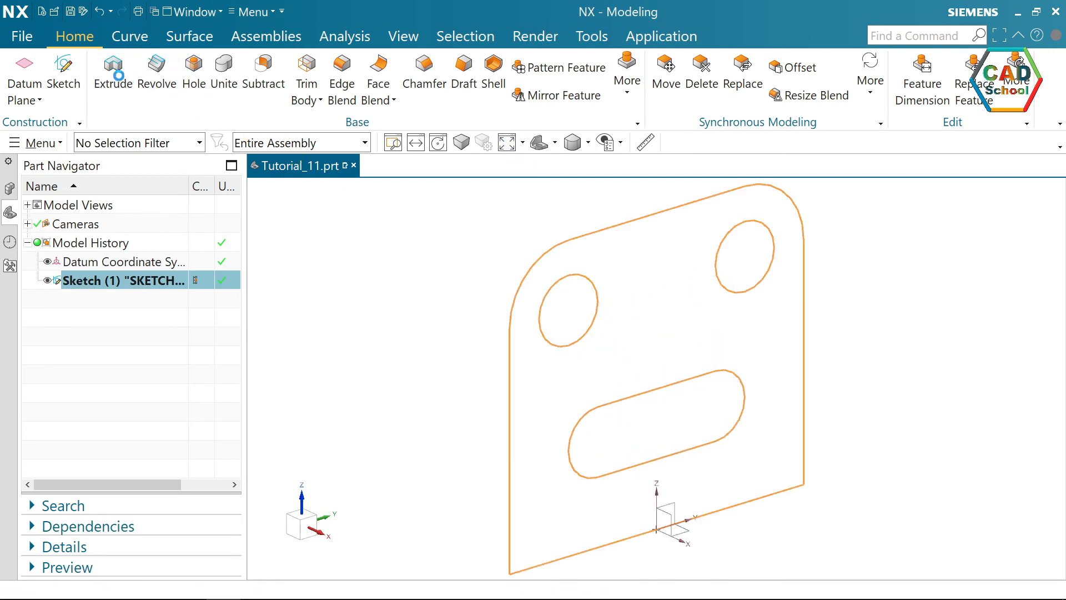
scroll(518, 340, "down", 3)
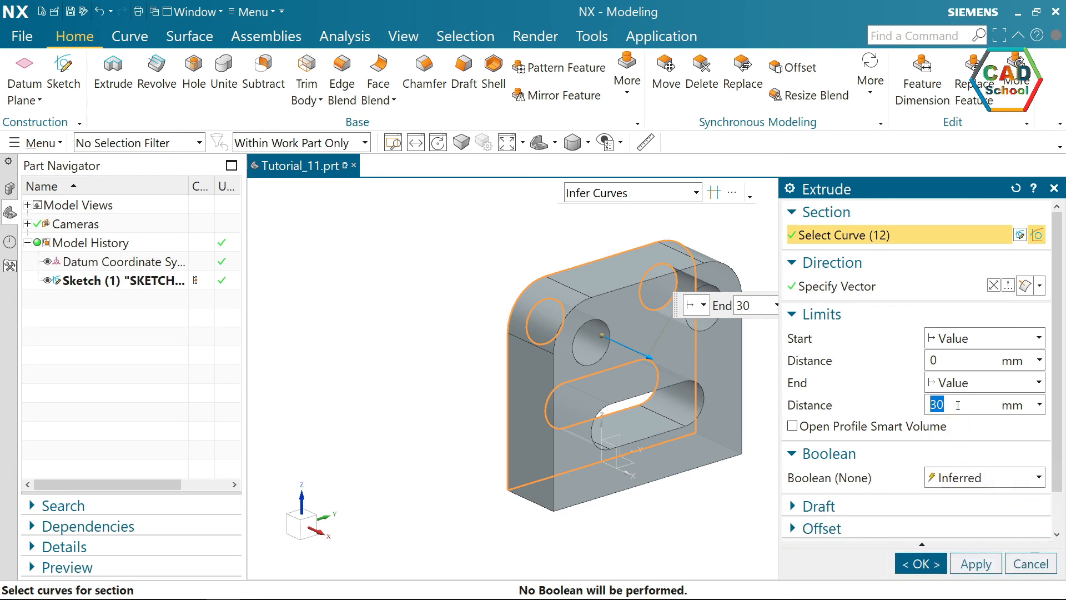
type("40")
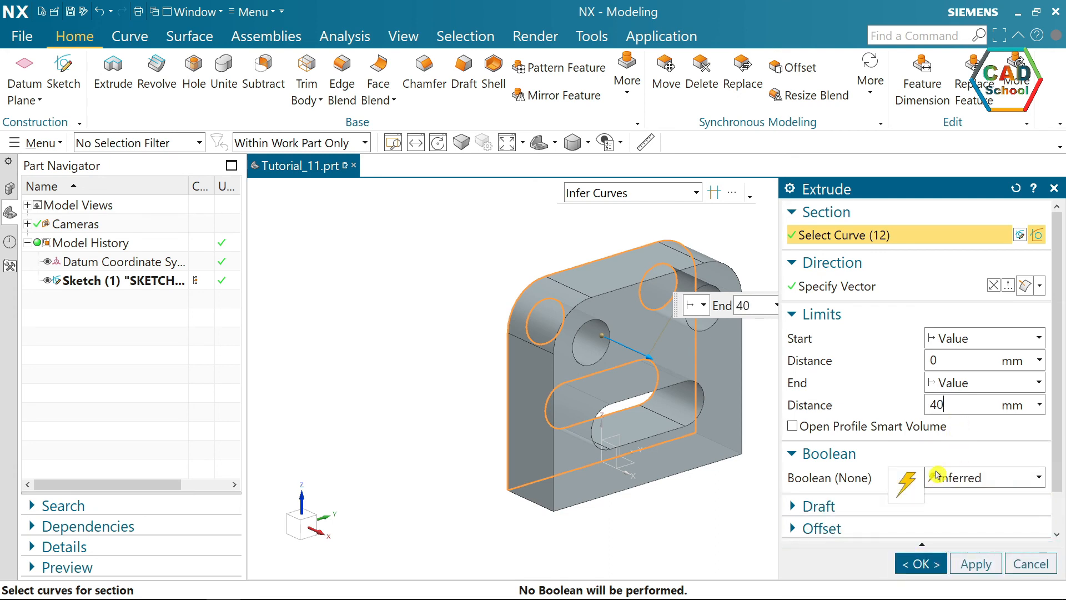
left_click(916, 565)
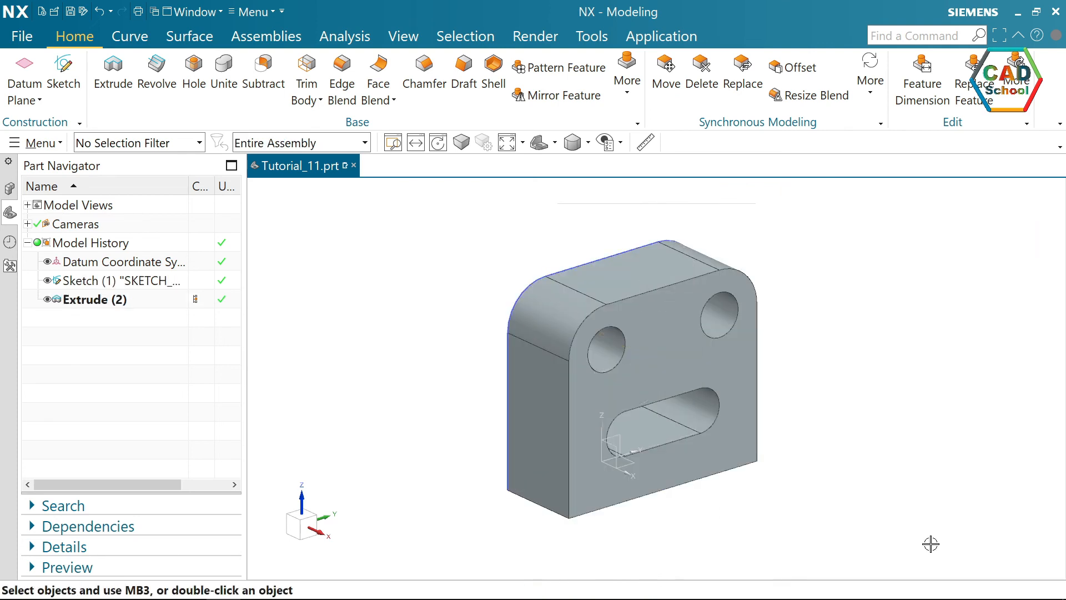
Hide the plate's sketch and select the datum coordinate system.
left_click(595, 259)
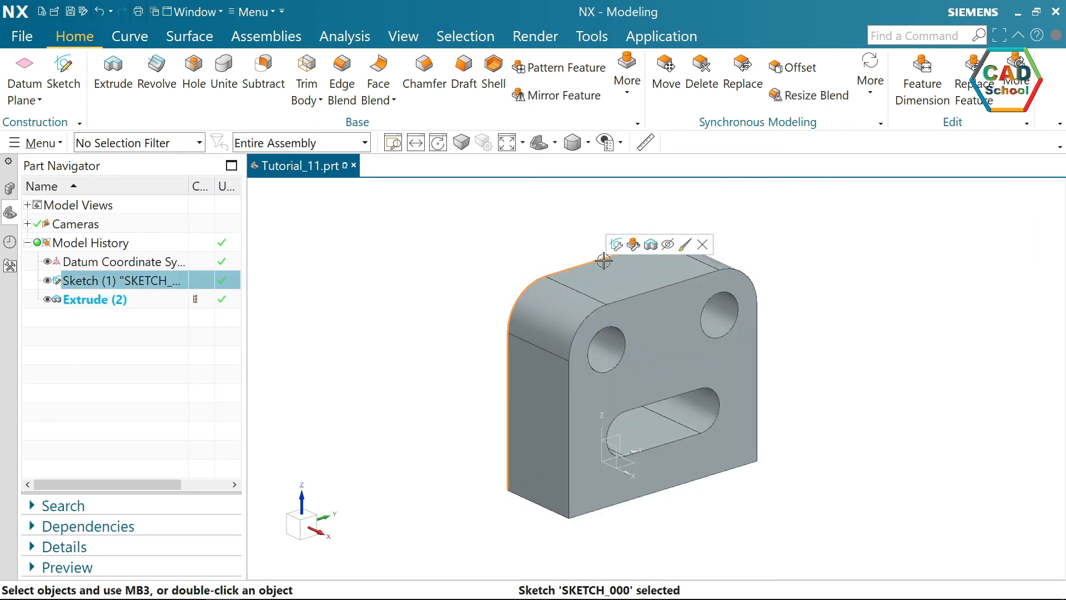
left_click(669, 245)
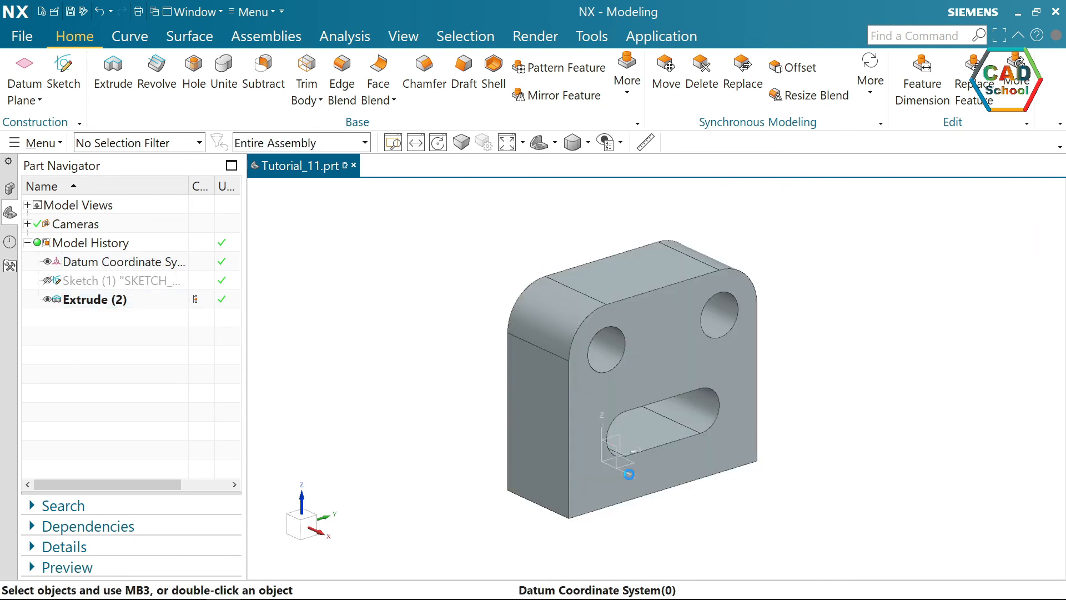
left_click(629, 471)
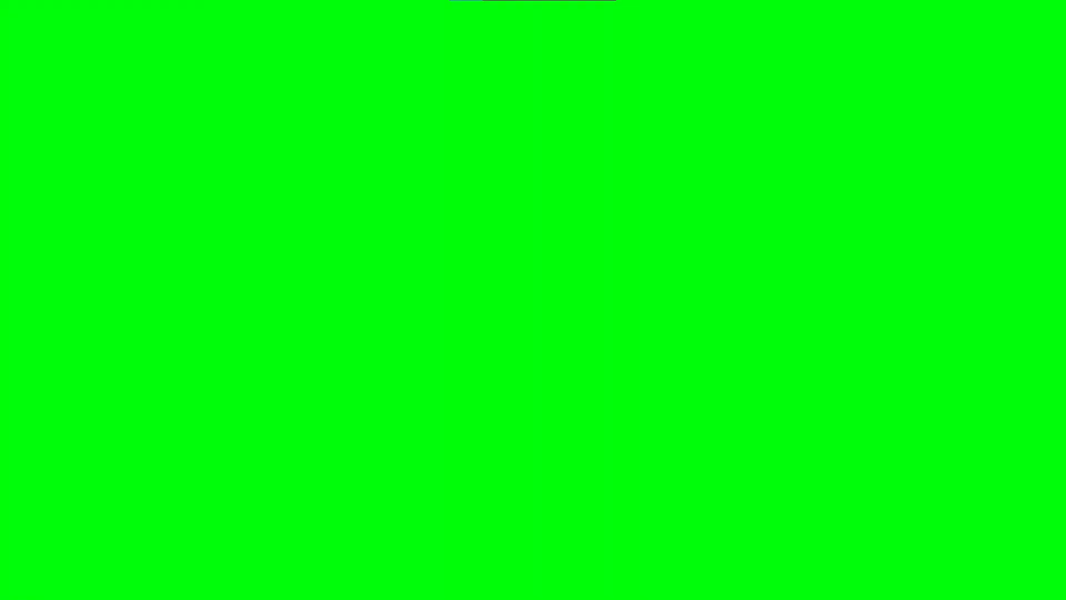